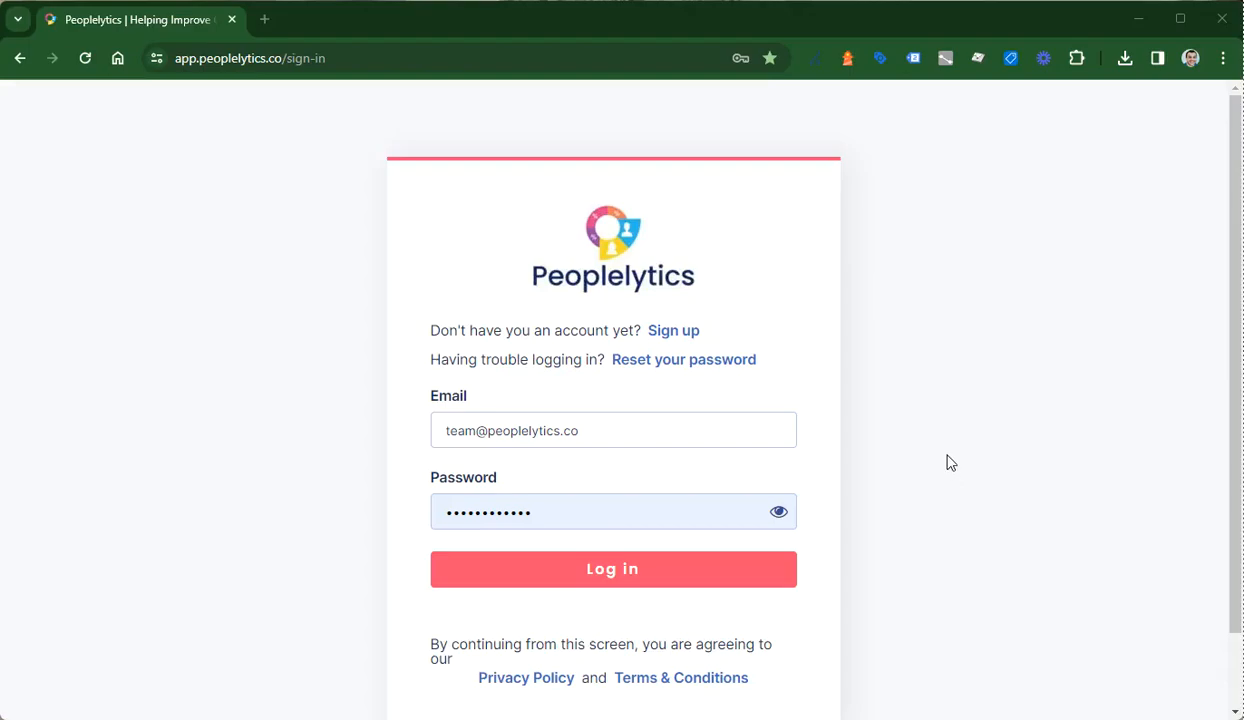
Step: Log in with the prefilled credentials and review the getting-started steps on the dashboard, including the team expectations note
left_click(761, 425)
left_click(676, 578)
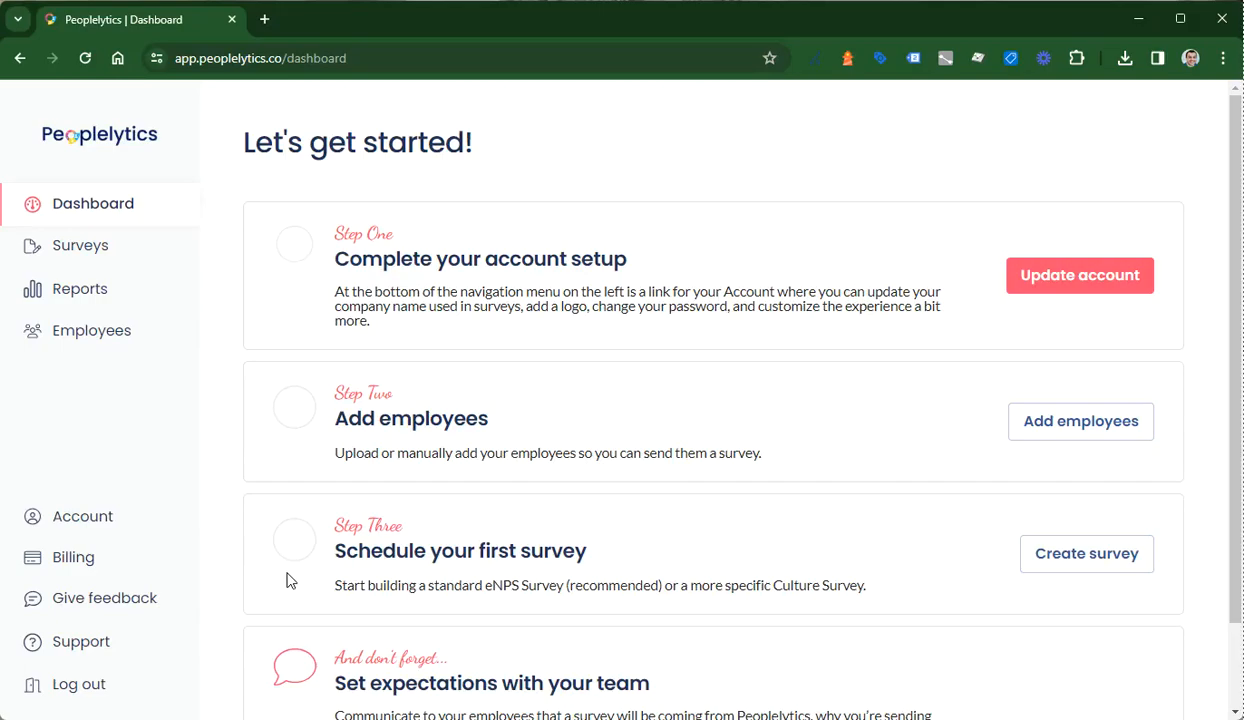
scroll(286, 580, "down", 2)
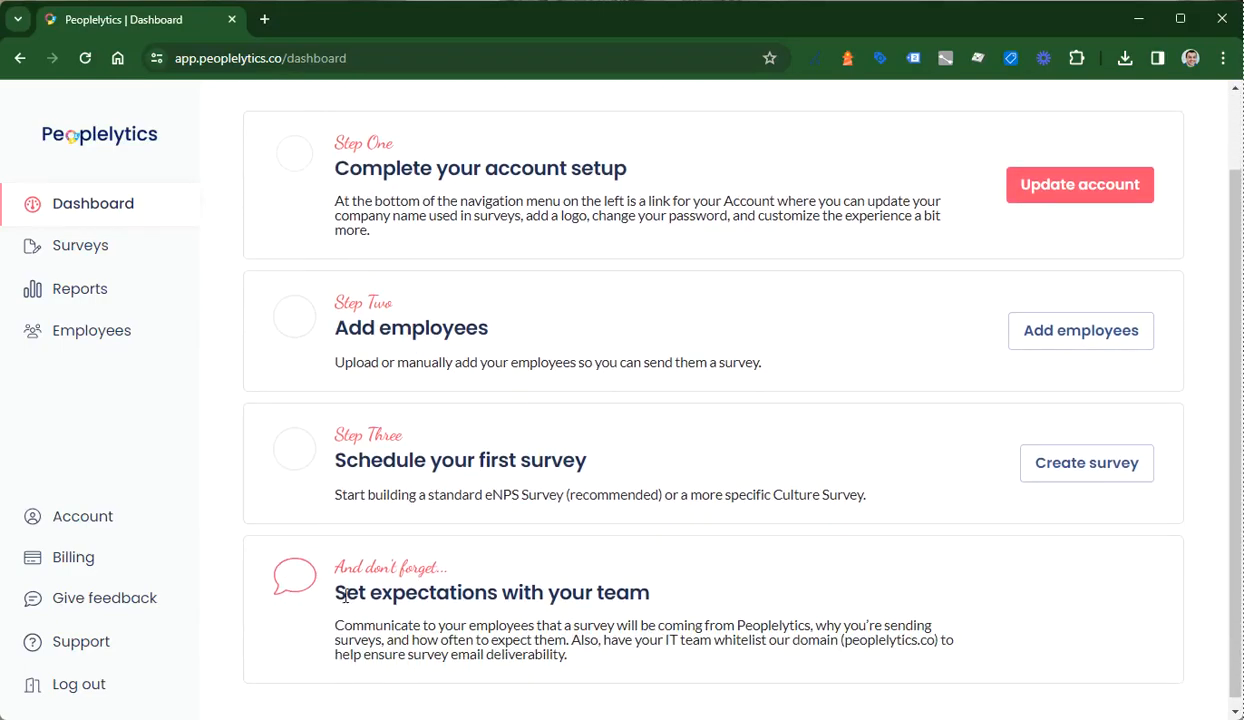
left_click_drag(337, 594, 644, 589)
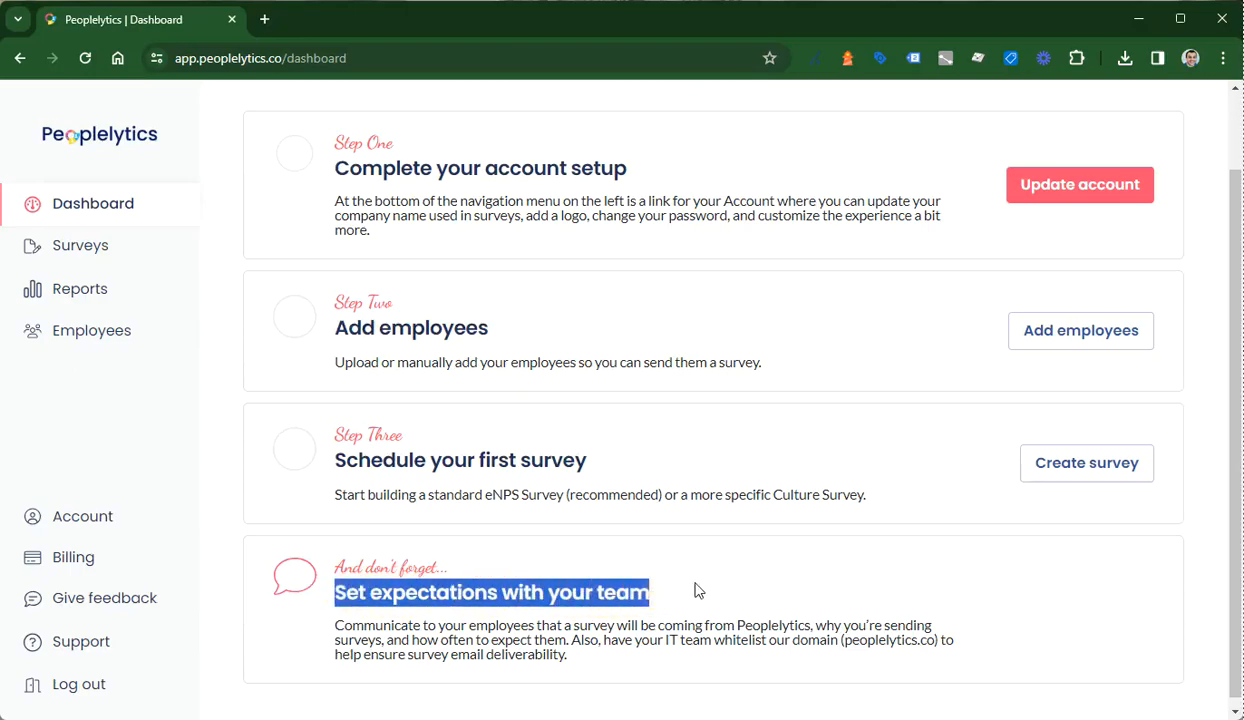
left_click(698, 588)
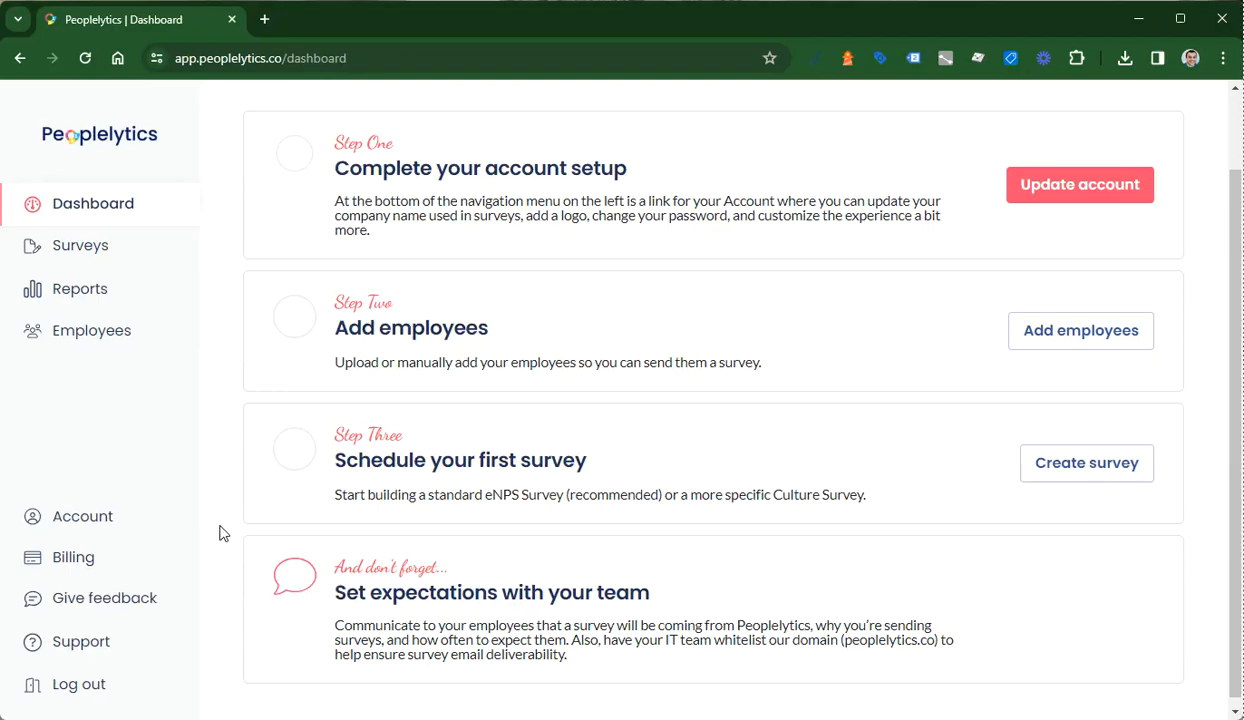
scroll(220, 533, "up", 2)
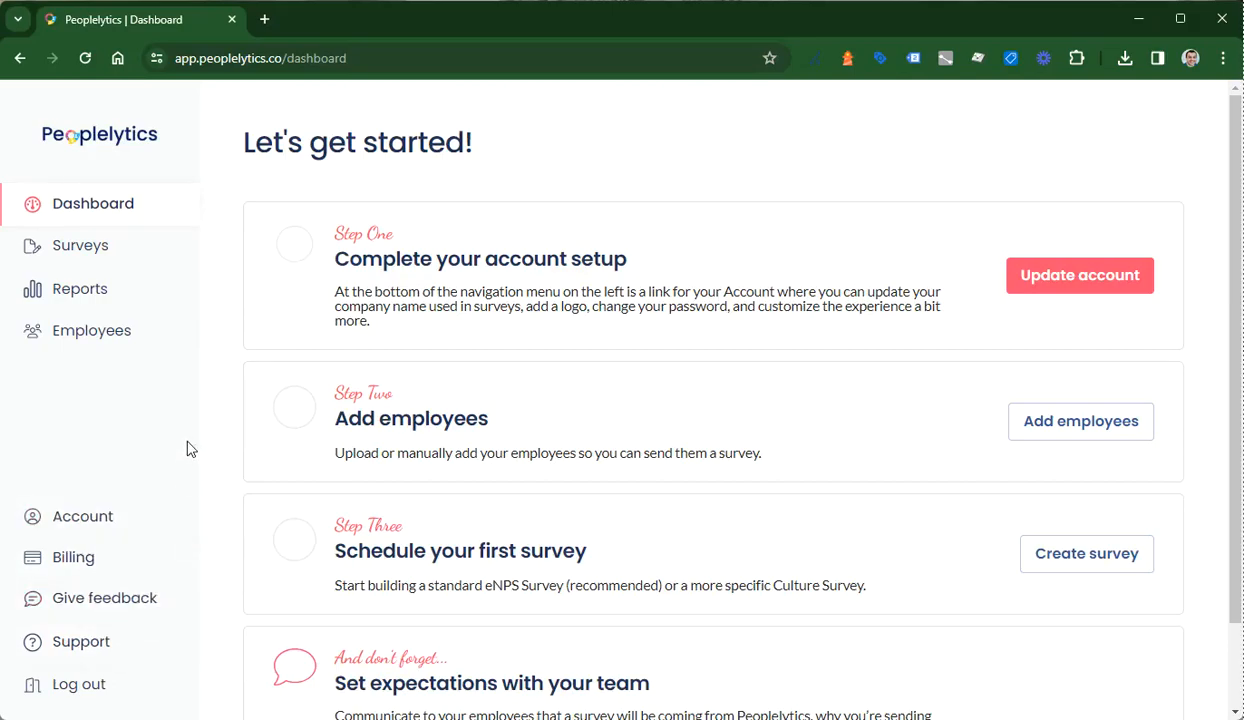
Step: Save the account page with its existing personal and company information, and return to the dashboard
left_click(89, 516)
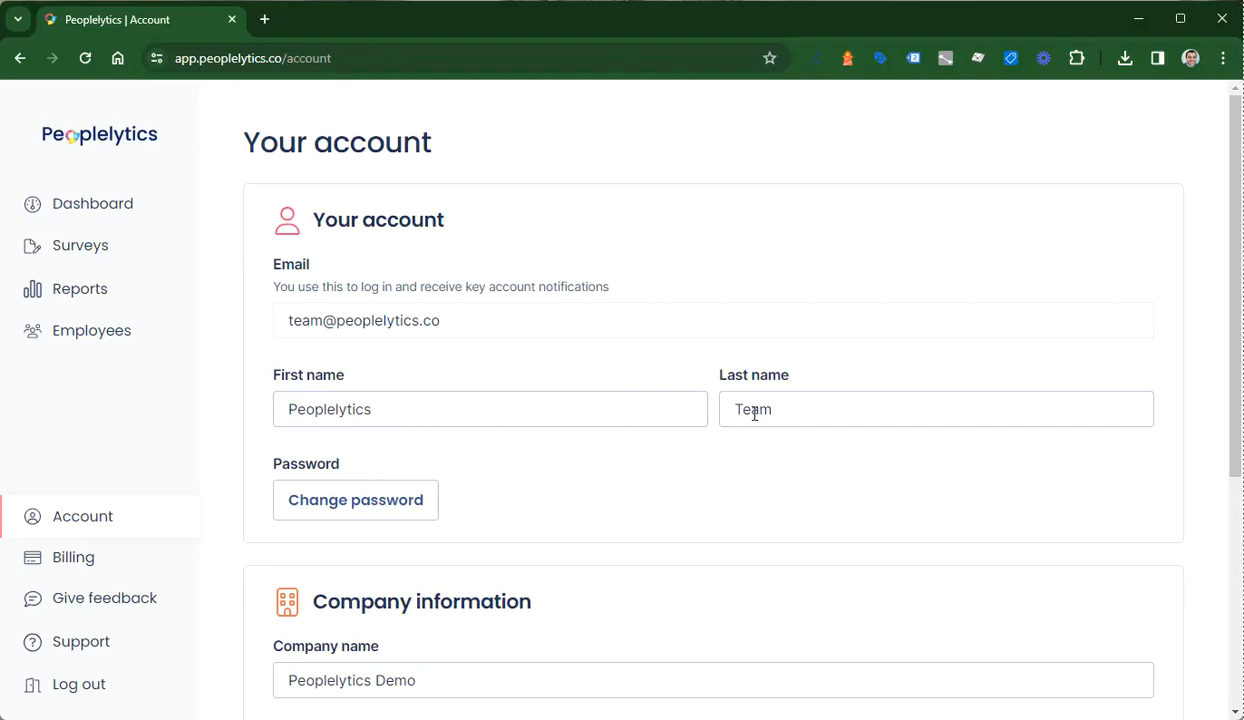
scroll(446, 408, "down", 2)
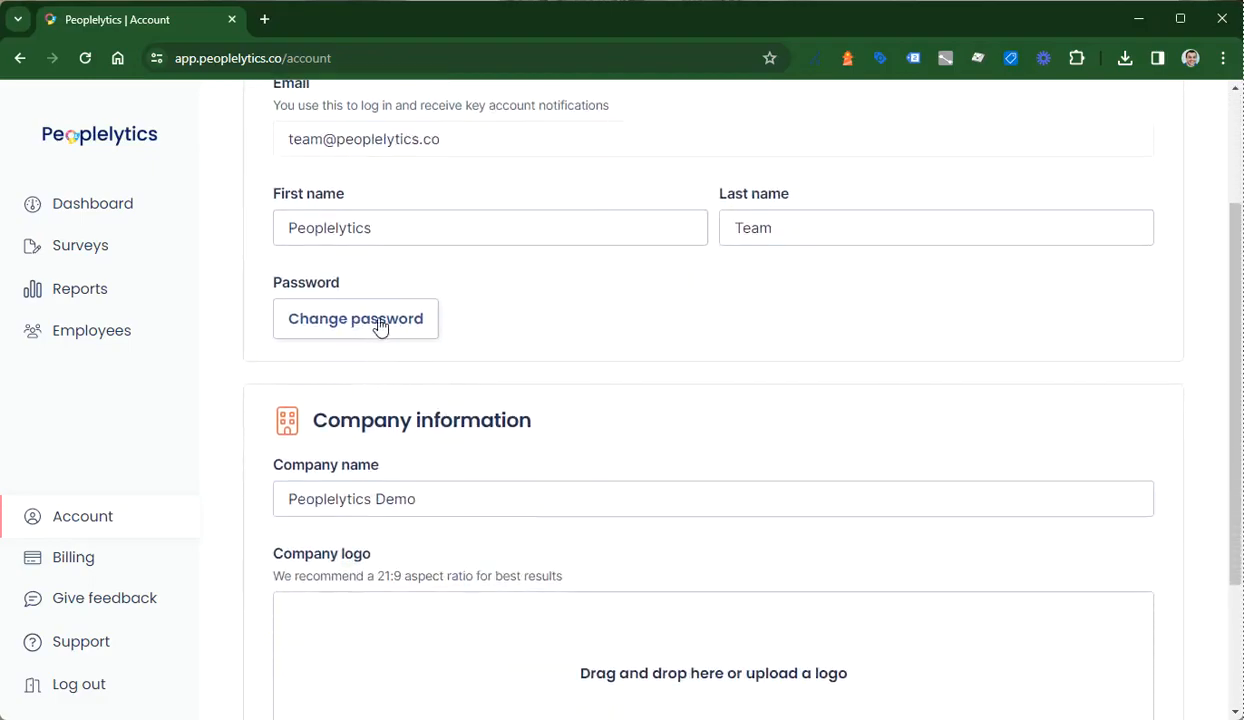
scroll(439, 397, "down", 1)
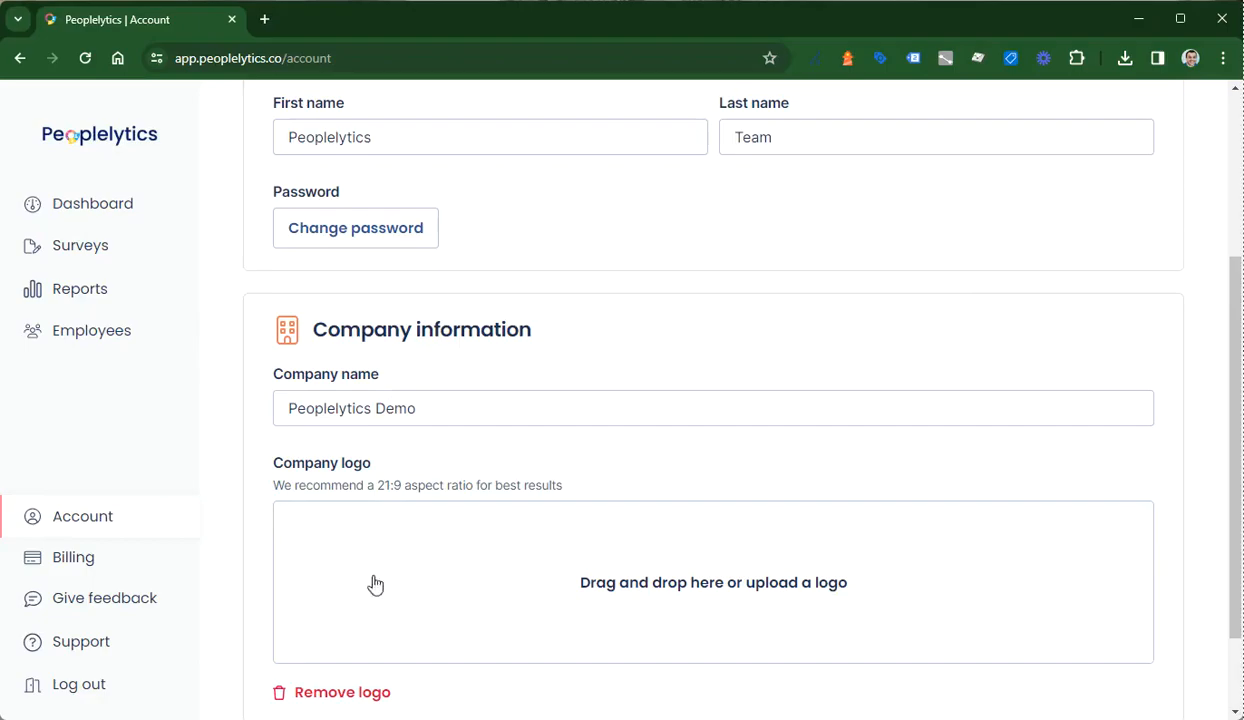
scroll(388, 562, "down", 1)
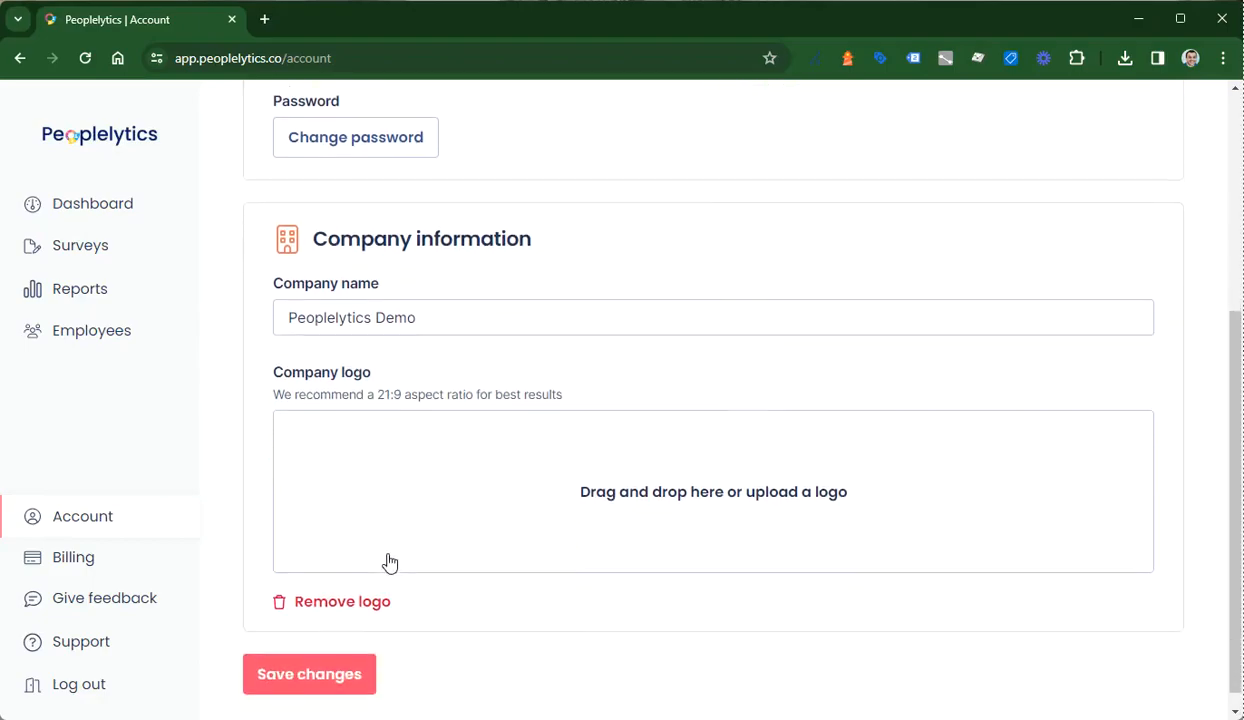
left_click(430, 290)
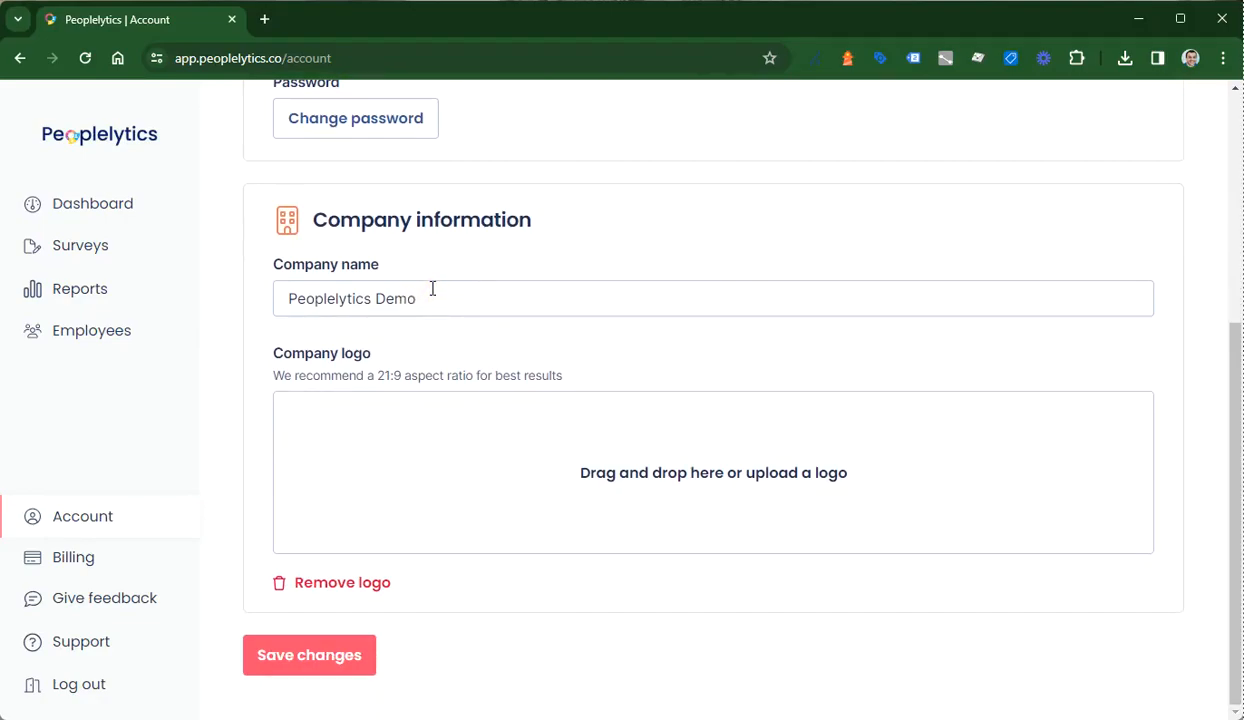
left_click(324, 660)
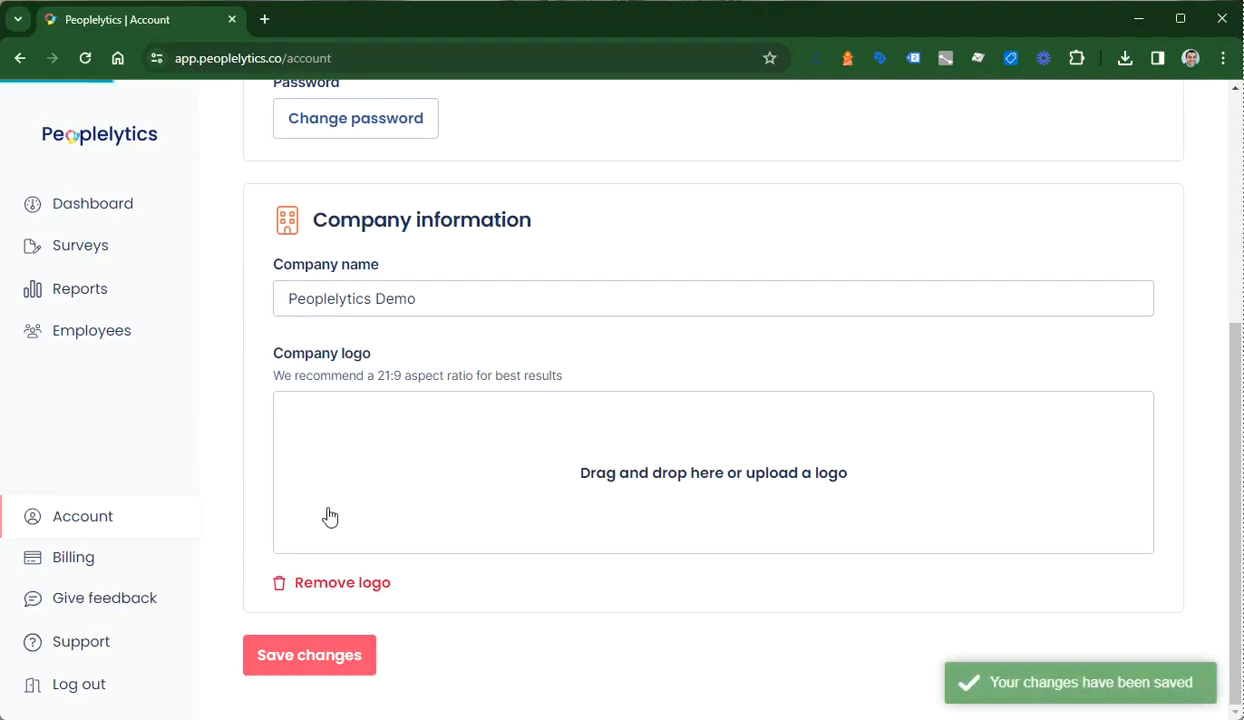
scroll(268, 435, "up", 2)
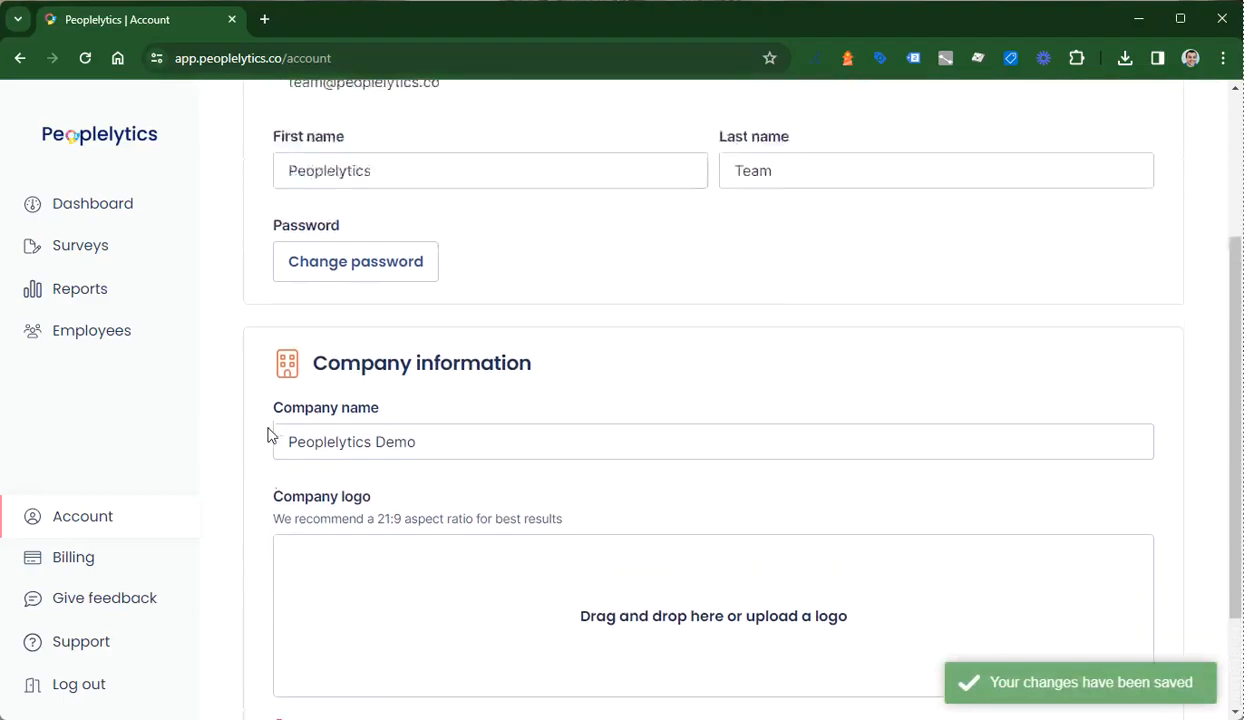
left_click(102, 201)
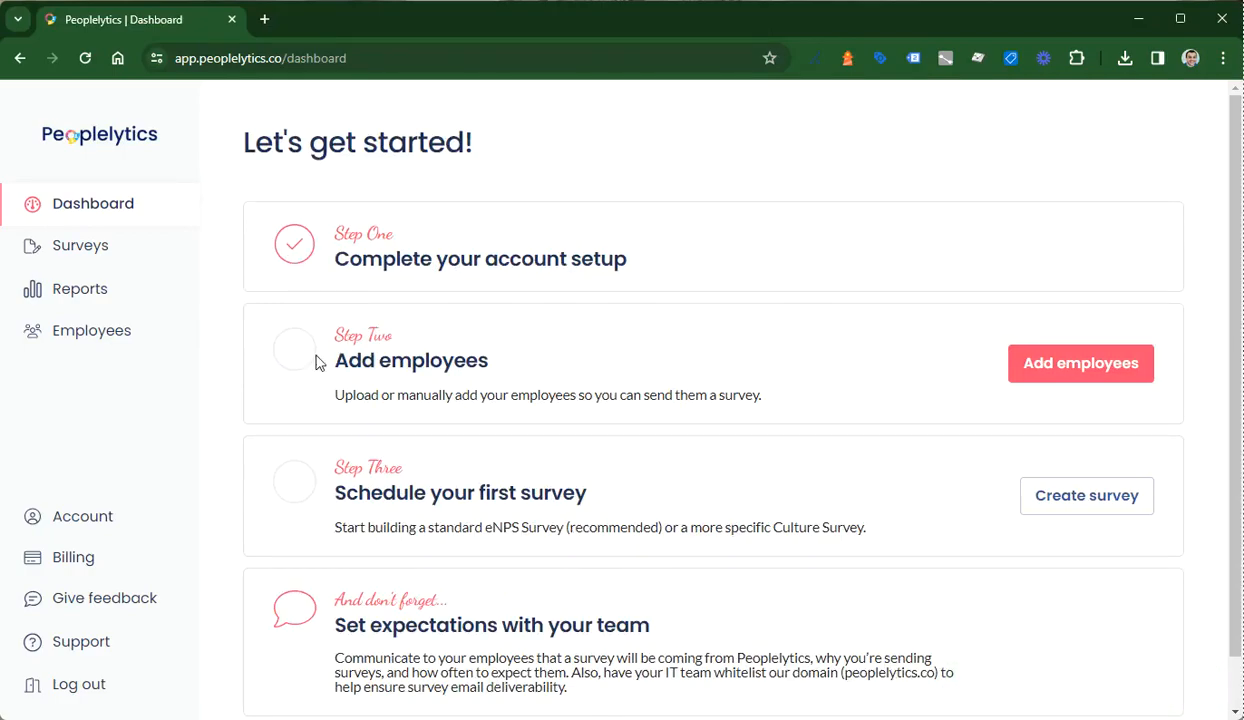
Step: Upload the employee list from the Desktop file team-peoplelytics-employee-list.csv
left_click(118, 339)
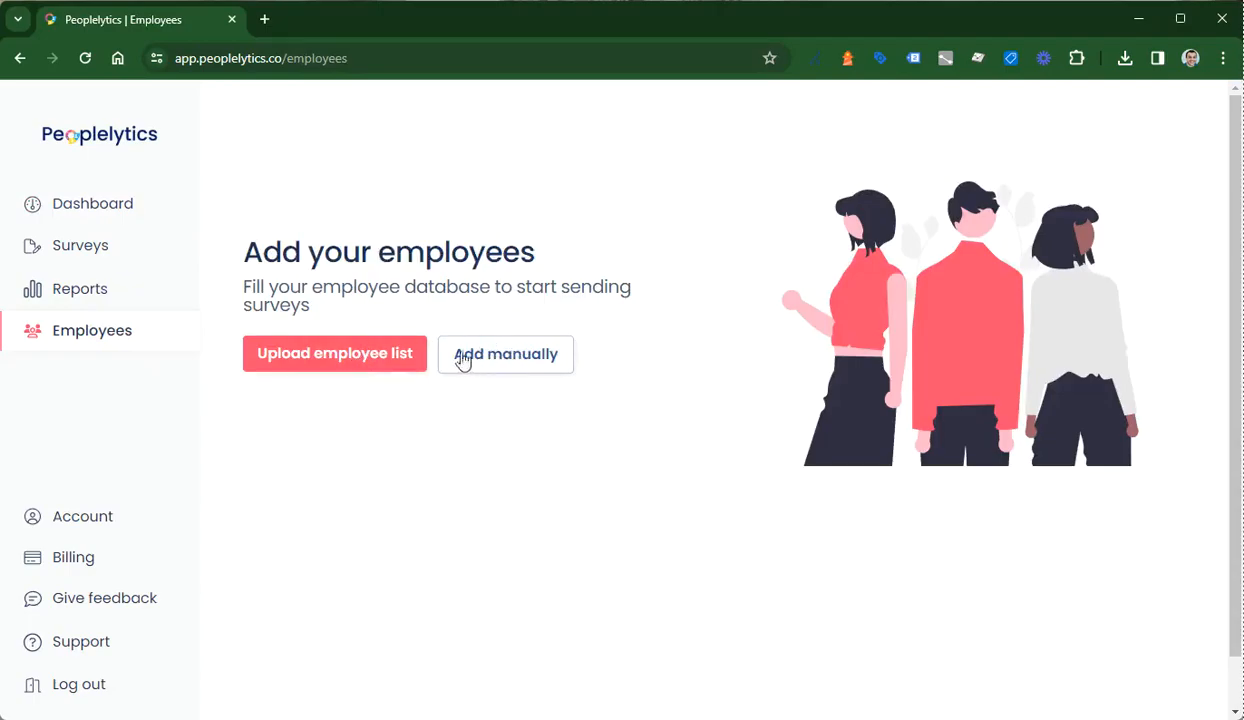
left_click(326, 359)
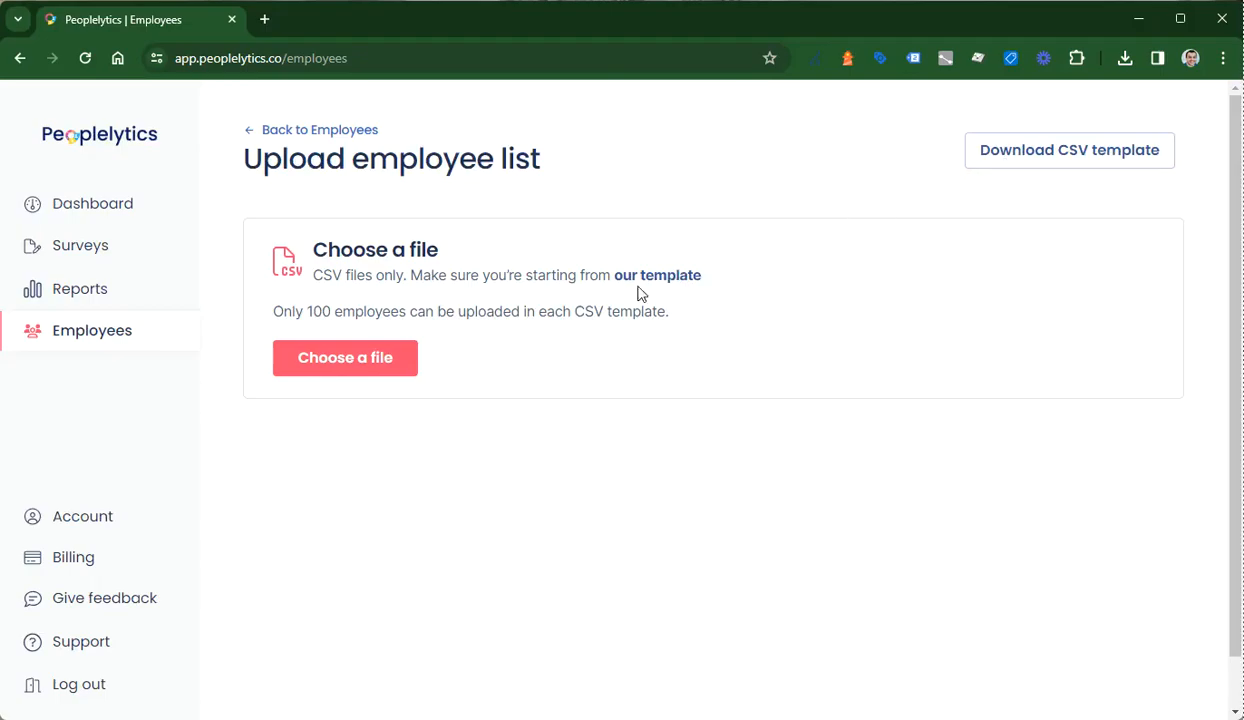
left_click(355, 358)
scroll(84, 328, "up", 3)
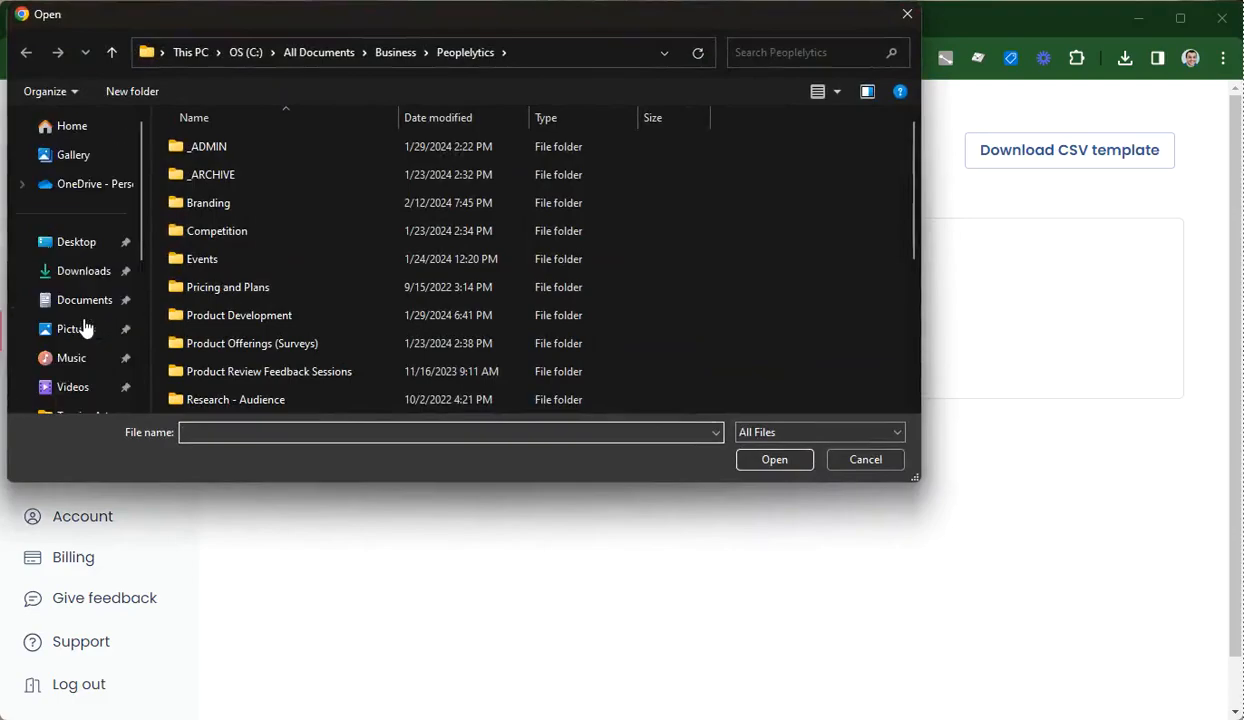
left_click(78, 244)
left_click(543, 172)
left_click(776, 459)
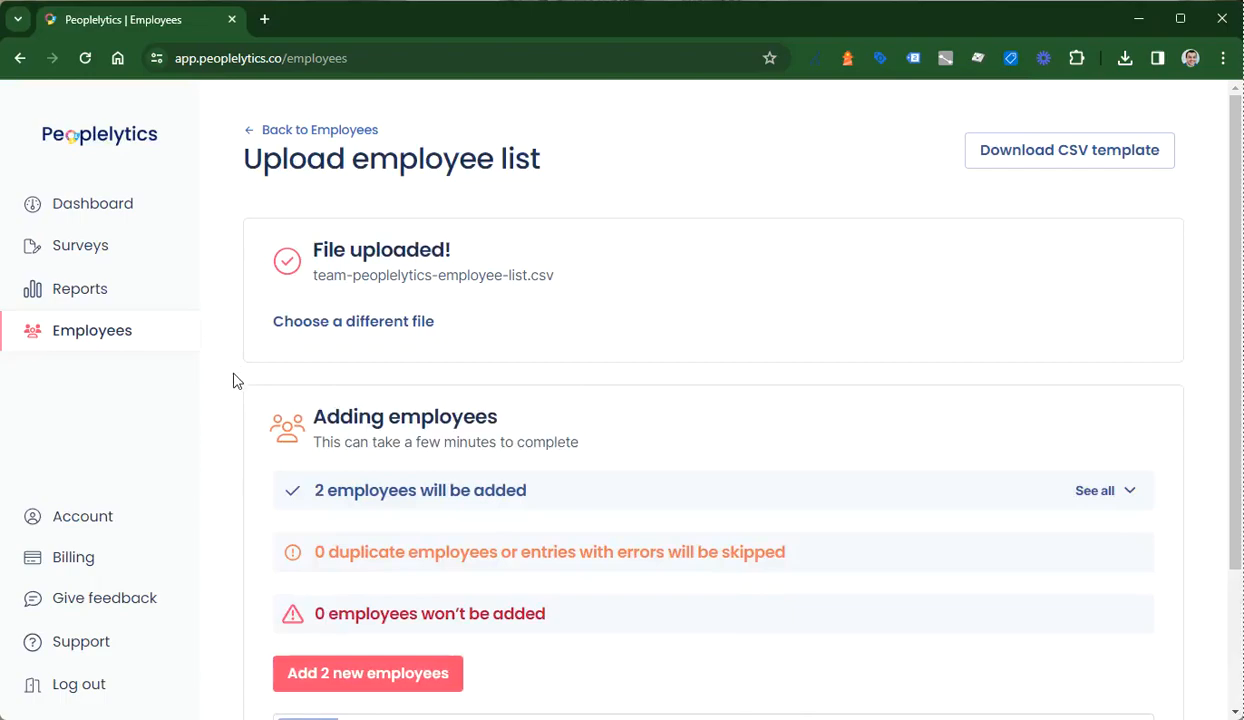
Step: Expand the list of employees that will be added, check their details, and collapse it again
scroll(228, 370, "down", 1)
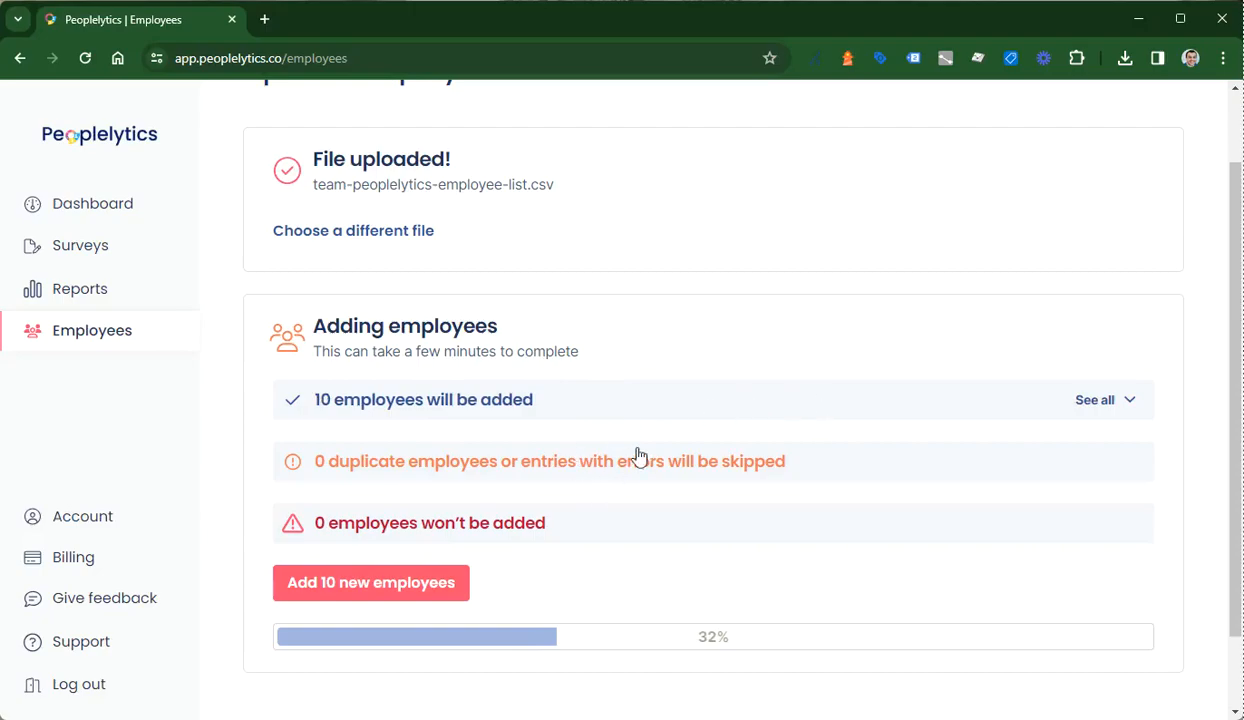
left_click(722, 403)
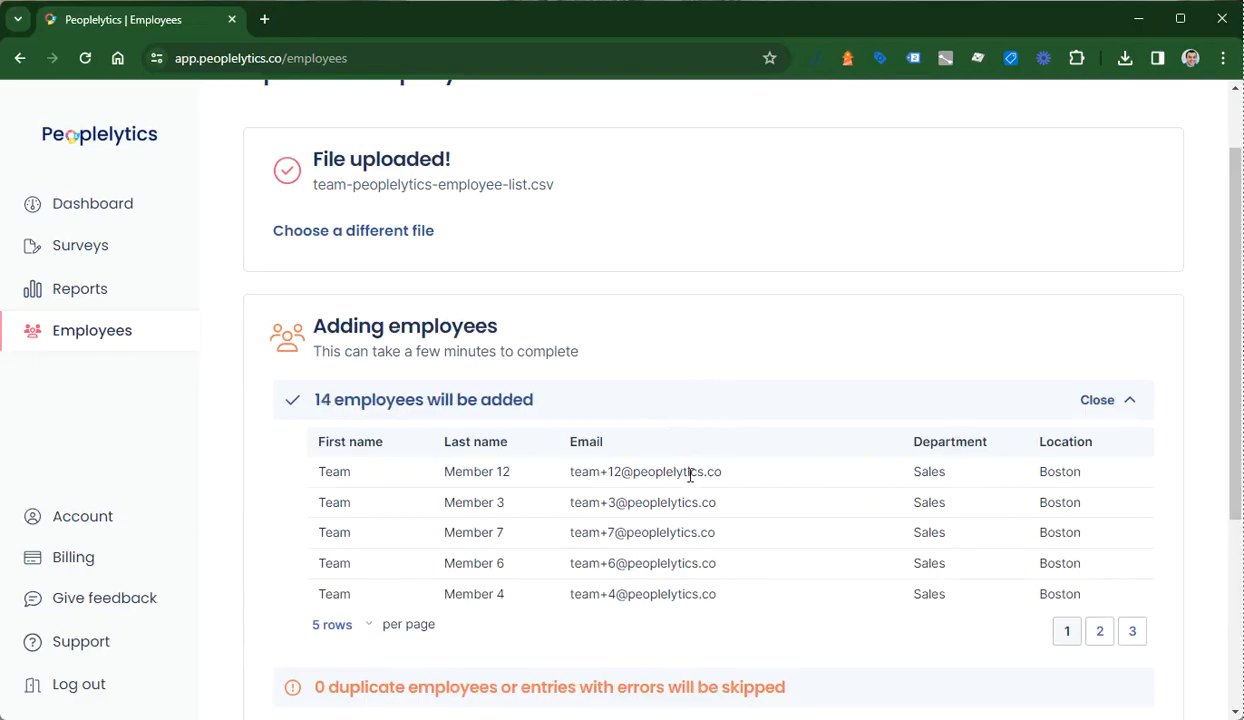
left_click(696, 405)
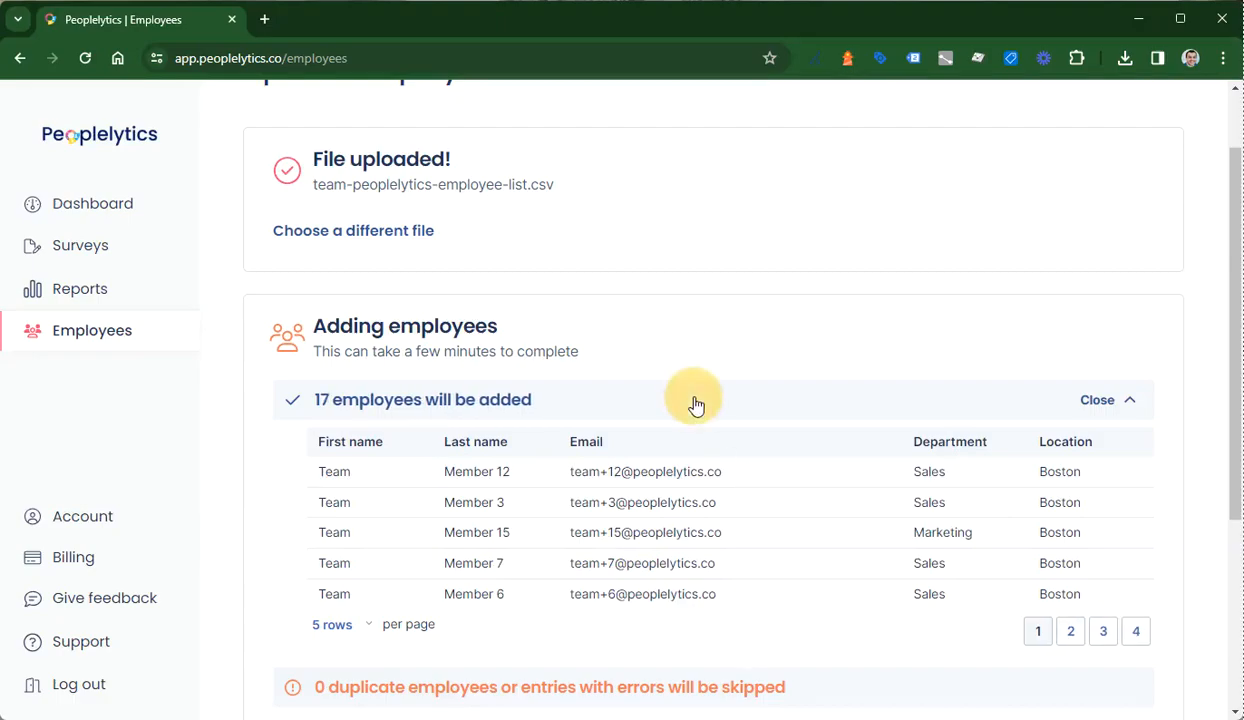
left_click(1100, 400)
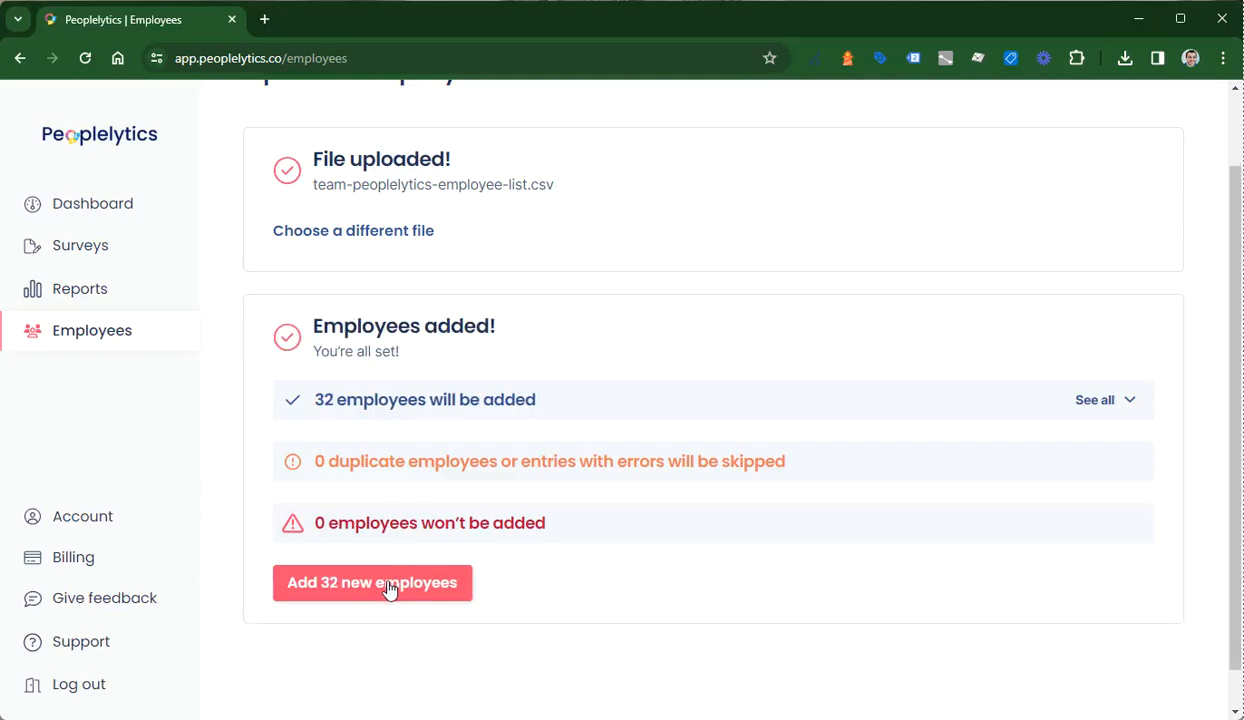
Step: Add the 32 new employees from the uploaded list and go back to the dashboard's getting-started steps
left_click(359, 591)
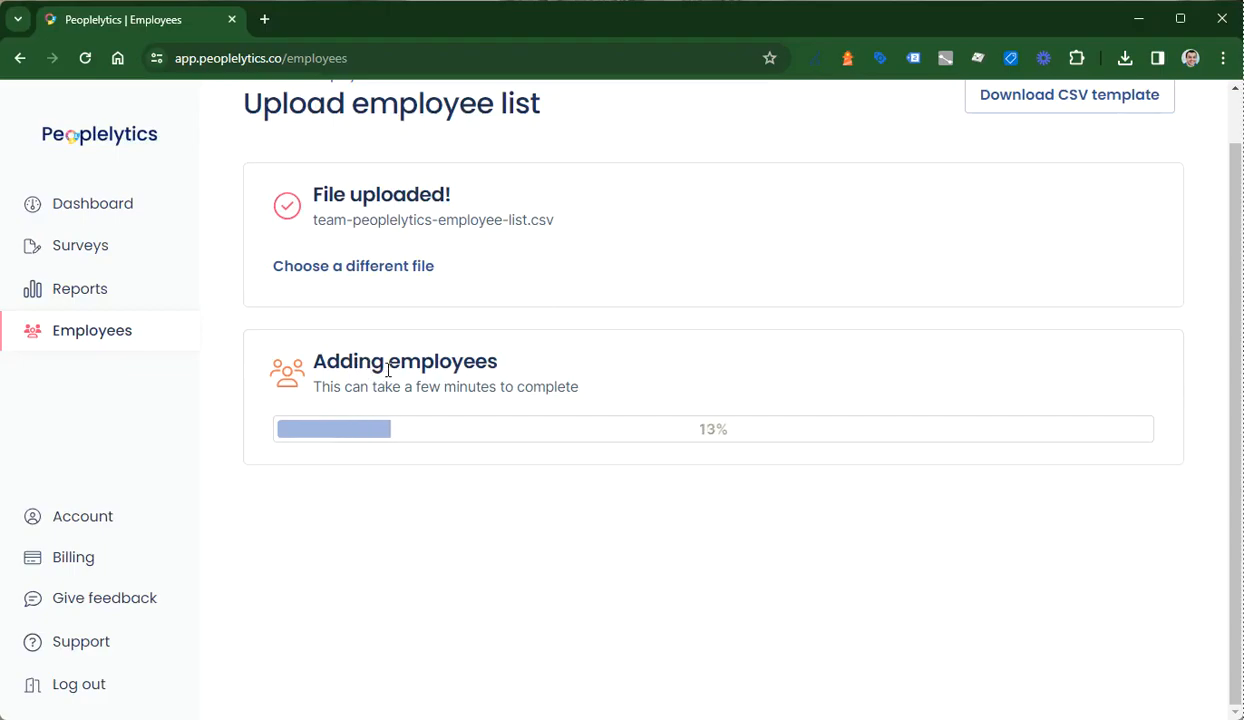
left_click(111, 207)
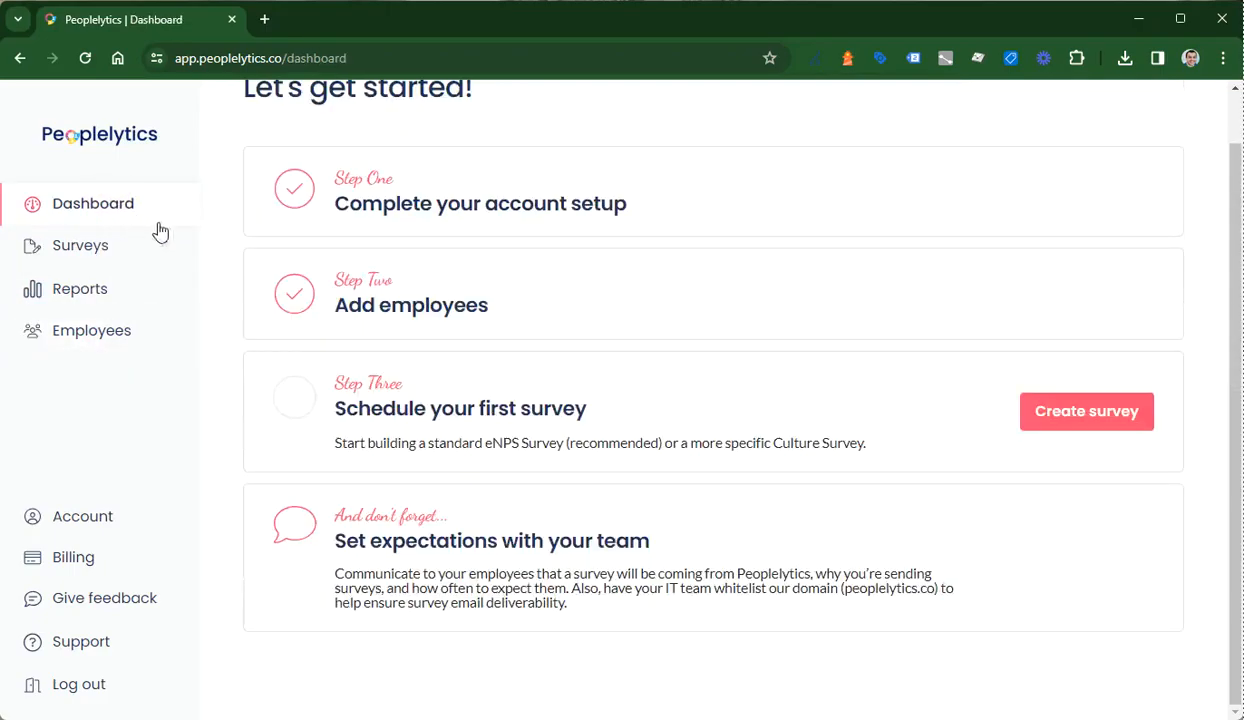
scroll(263, 376, "up", 1)
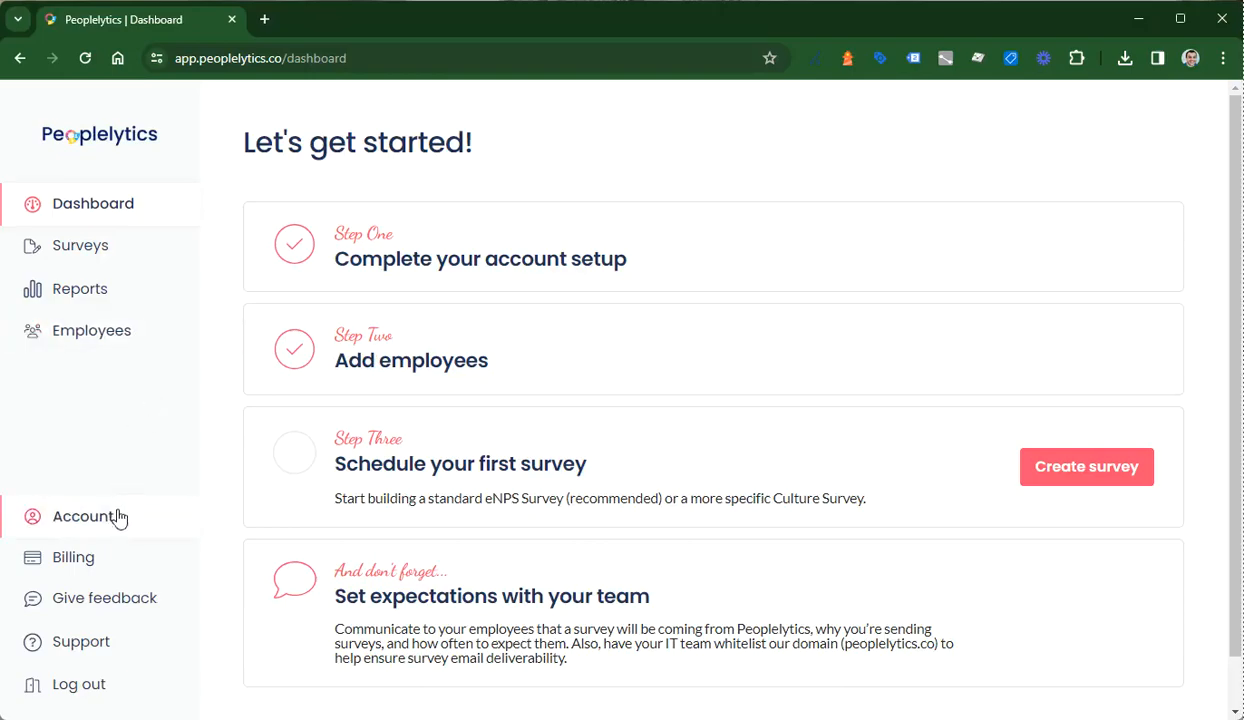
Step: On the feedback form, rate the experience as overall negative and opt in to discuss it with a Peoplelytics team member
left_click(105, 600)
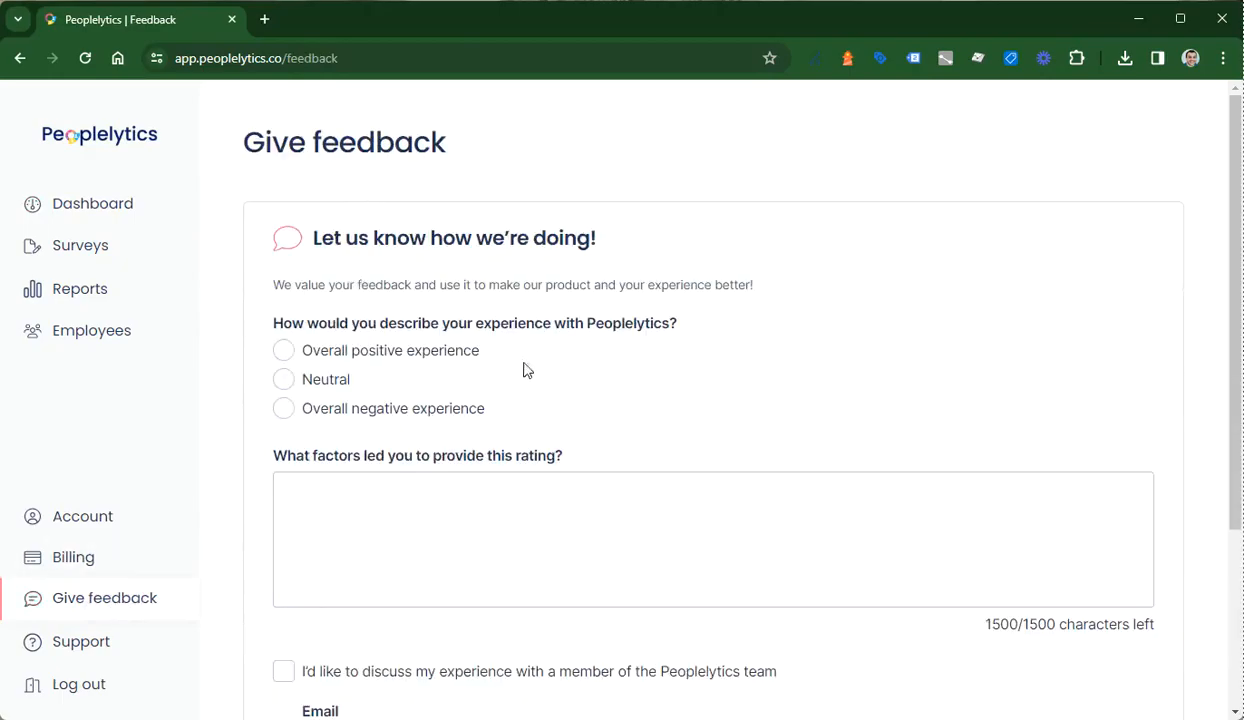
scroll(520, 372, "down", 2)
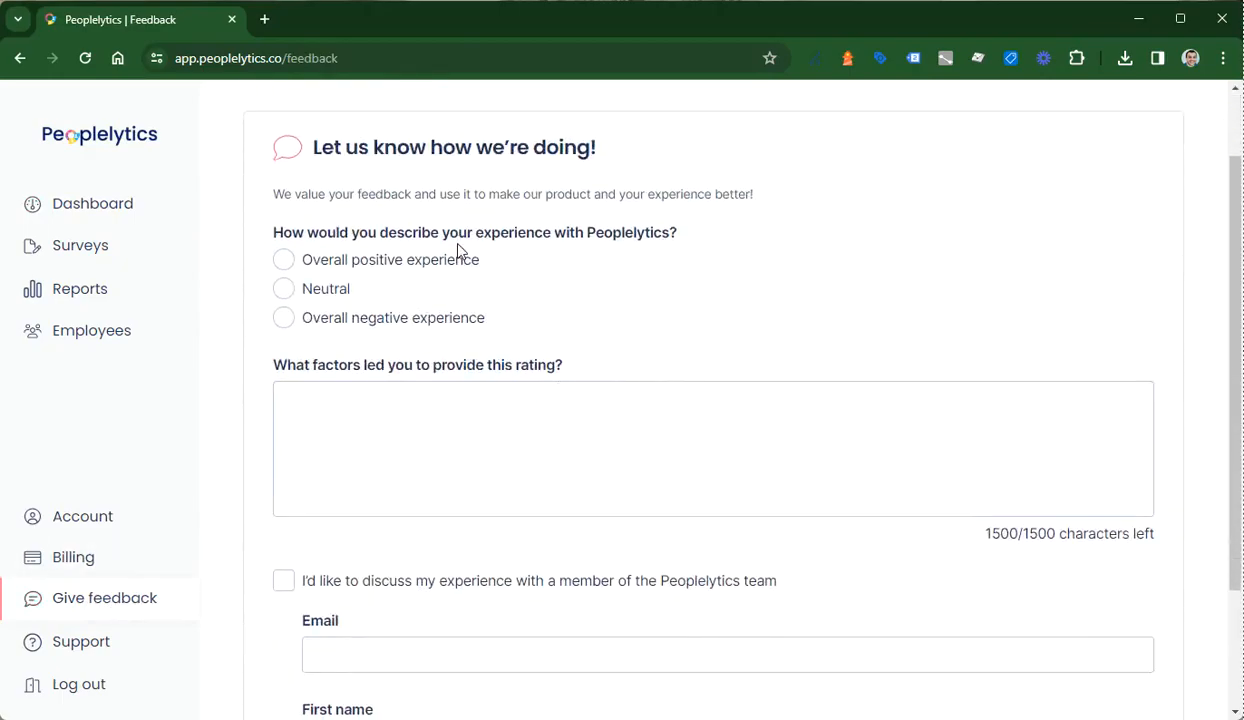
left_click(284, 261)
left_click(284, 291)
left_click(284, 320)
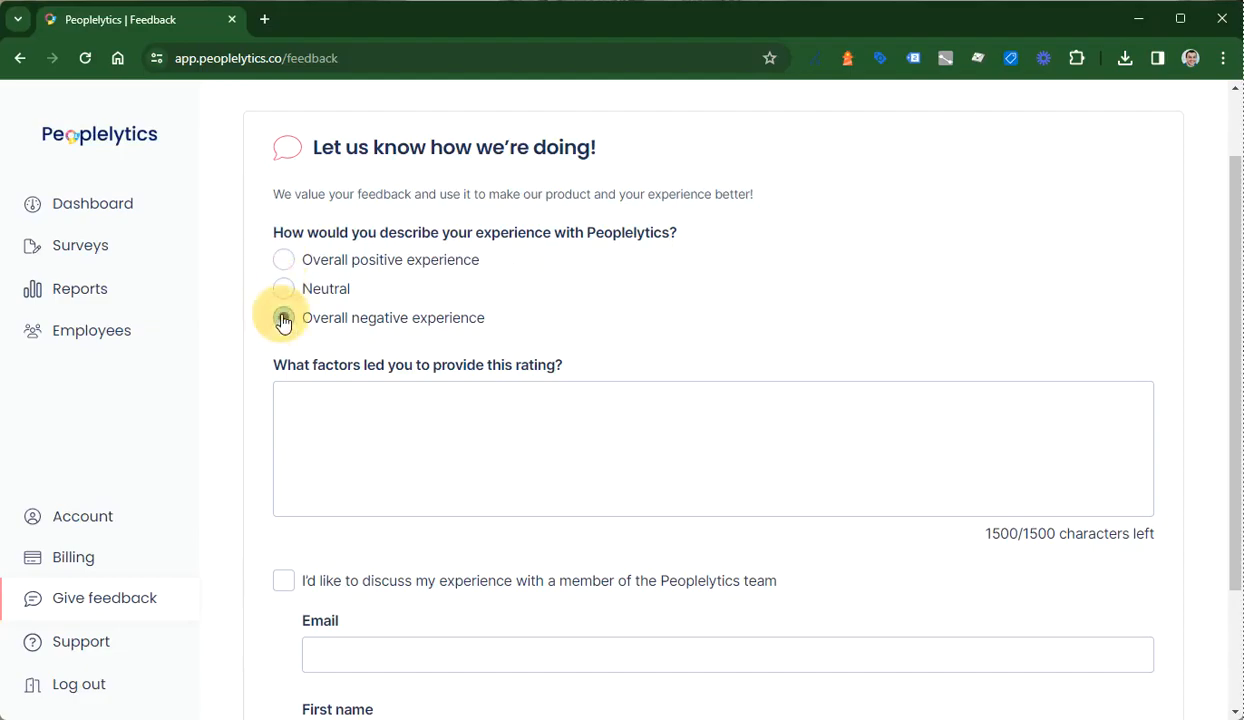
left_click(414, 412)
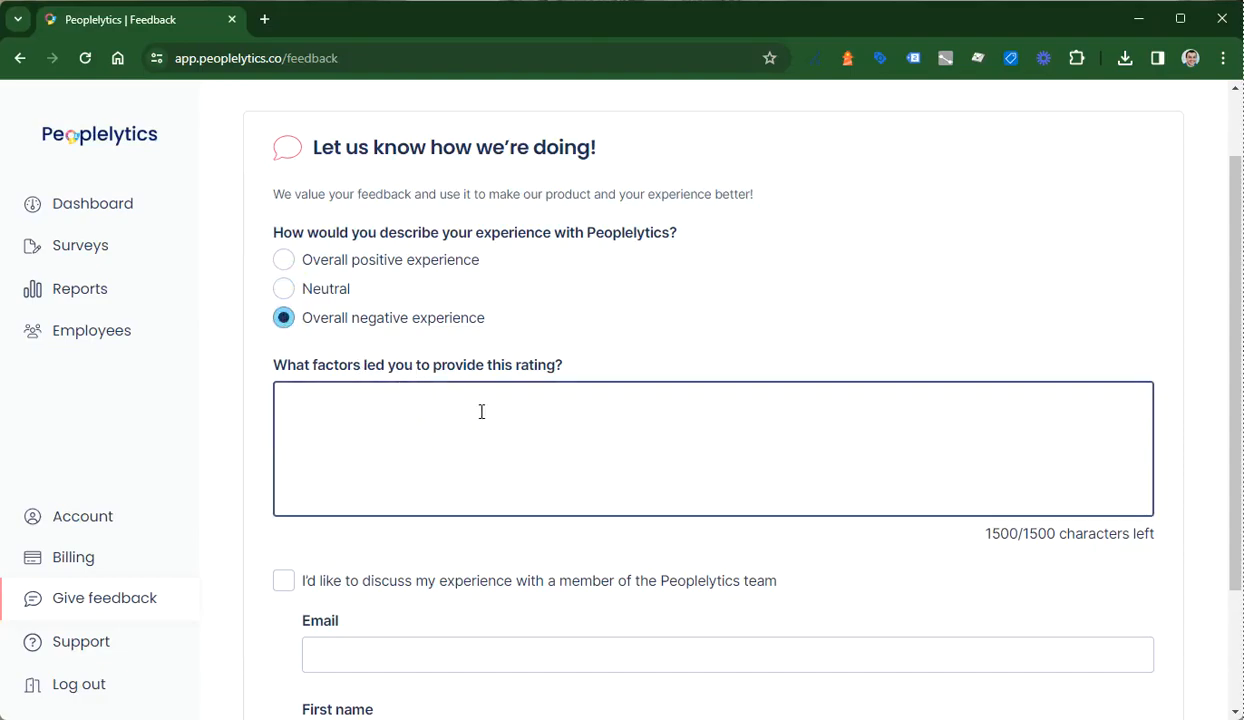
scroll(481, 411, "down", 1)
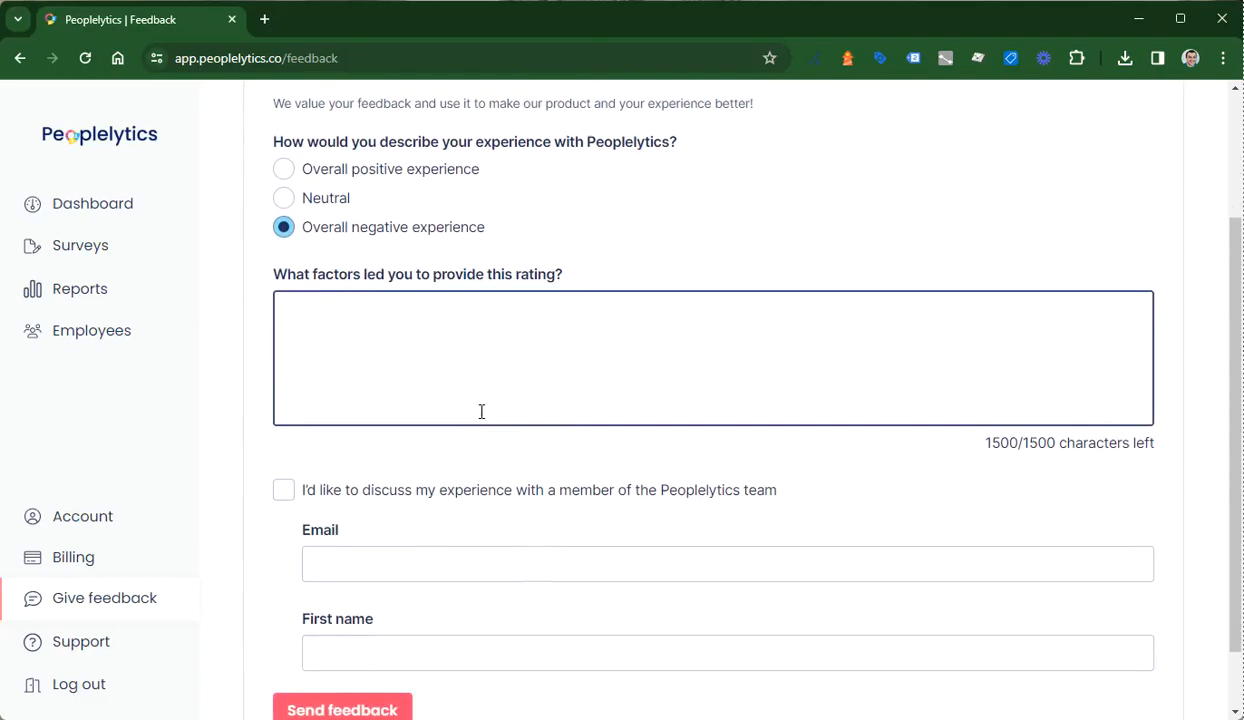
left_click(284, 500)
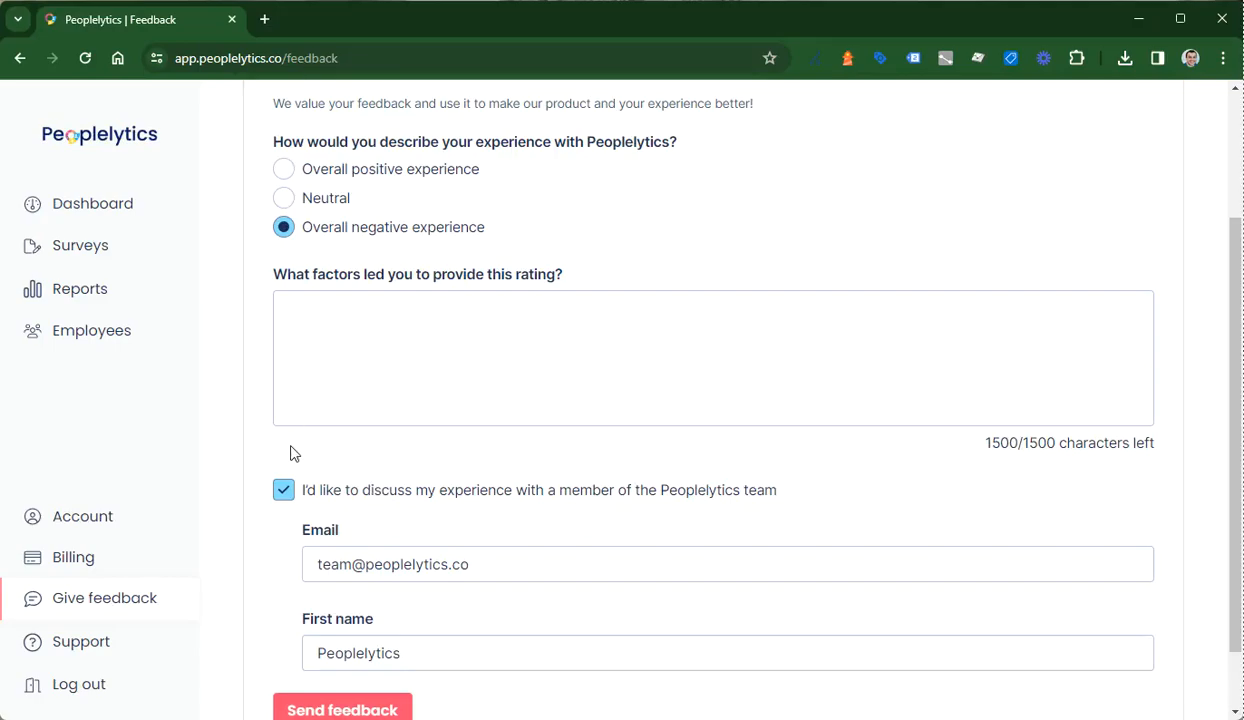
Step: Open the support FAQs, look through the questions, and close them to return to the feedback form
left_click(100, 643)
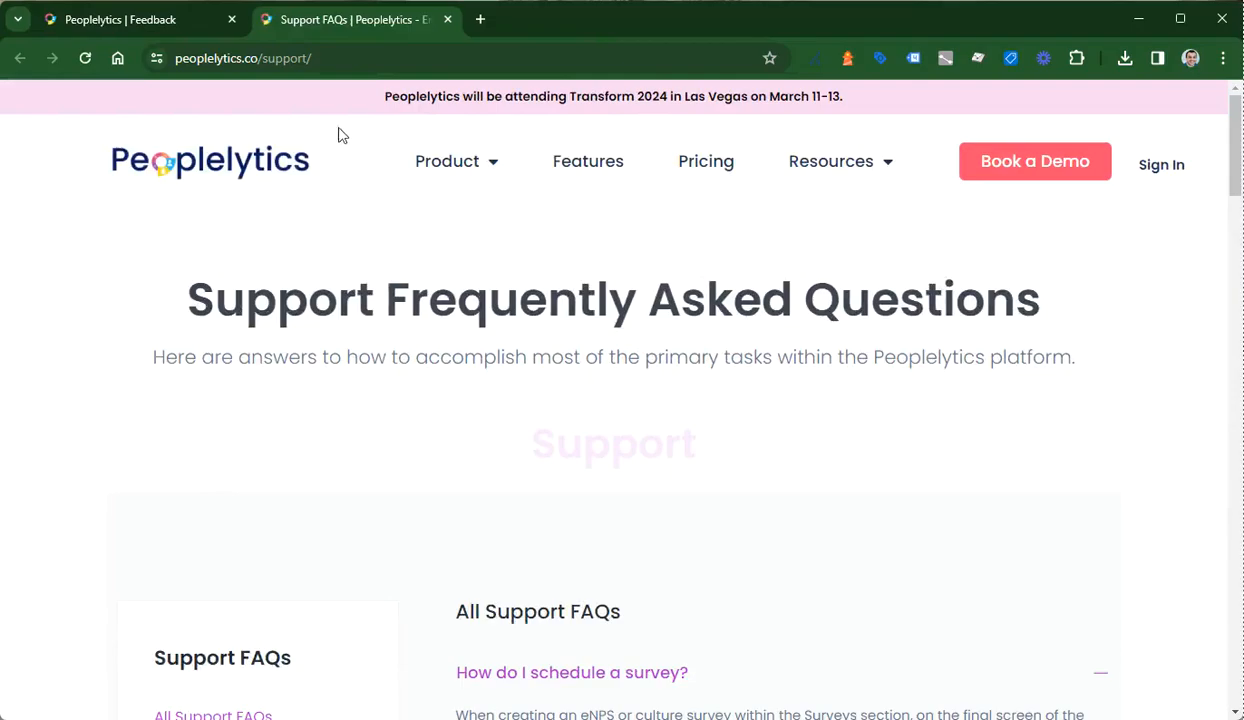
scroll(452, 370, "down", 2)
scroll(440, 340, "down", 3)
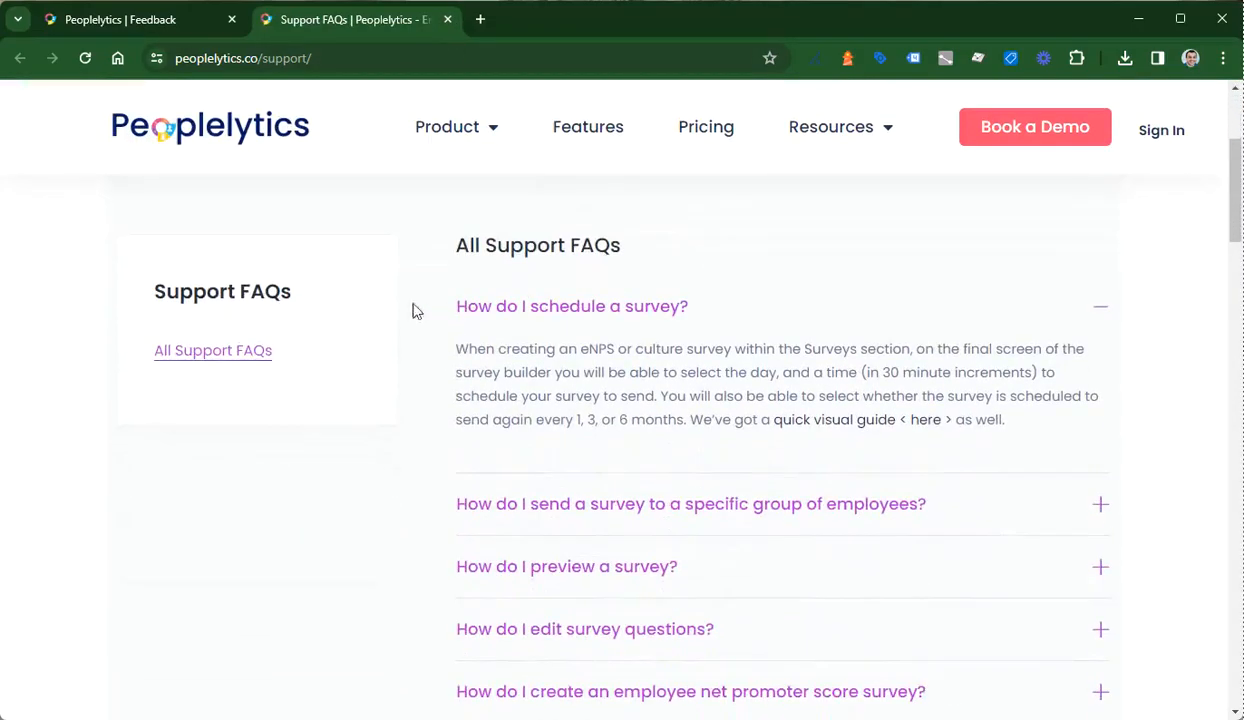
scroll(590, 360, "down", 1)
scroll(680, 405, "up", 3)
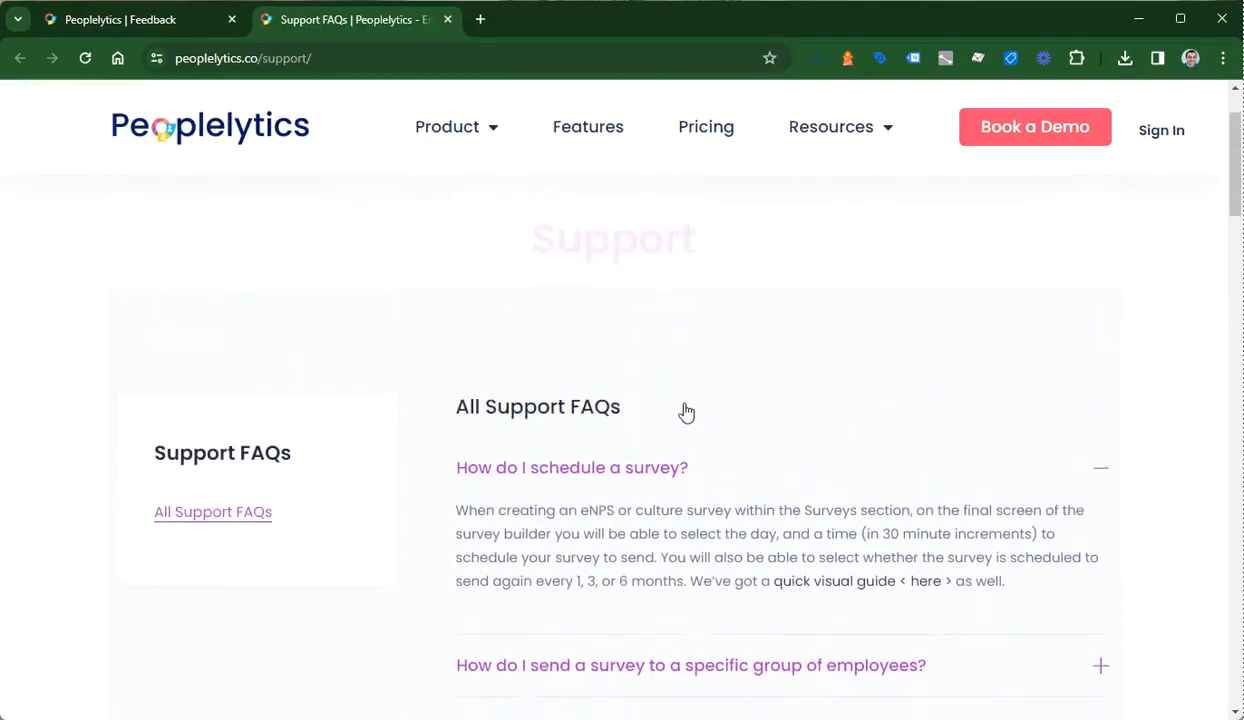
left_click(447, 19)
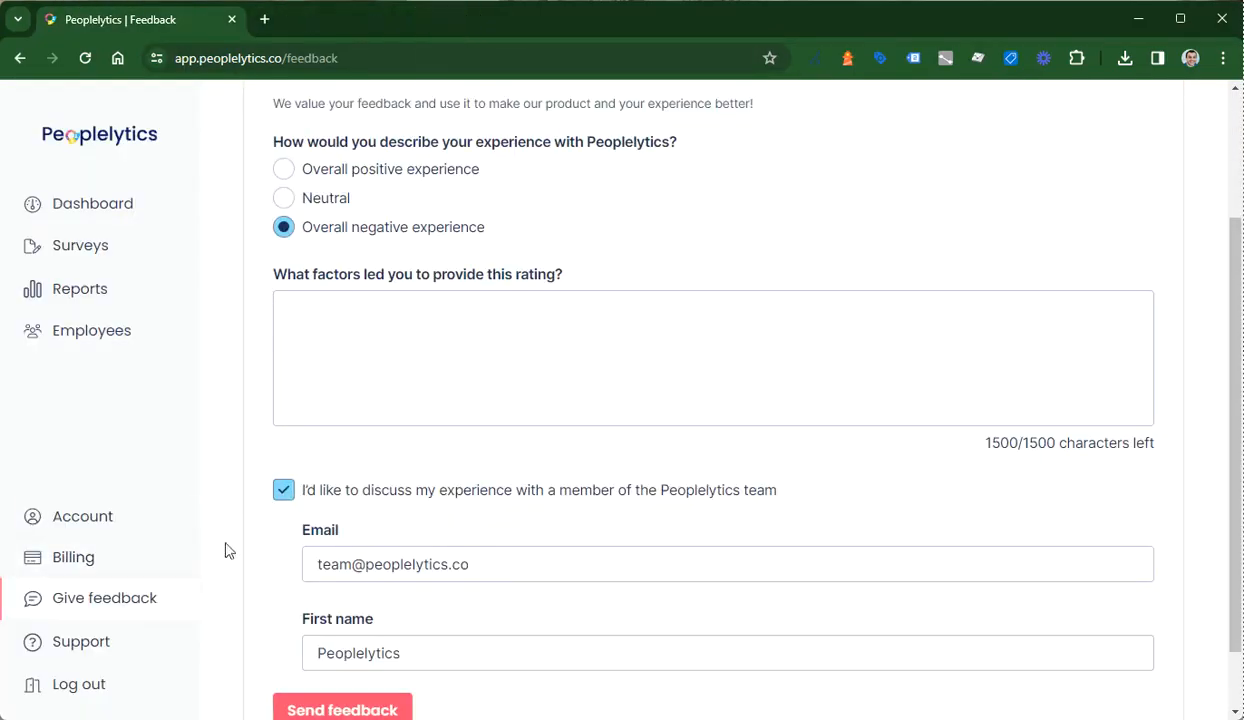
scroll(250, 540, "up", 2)
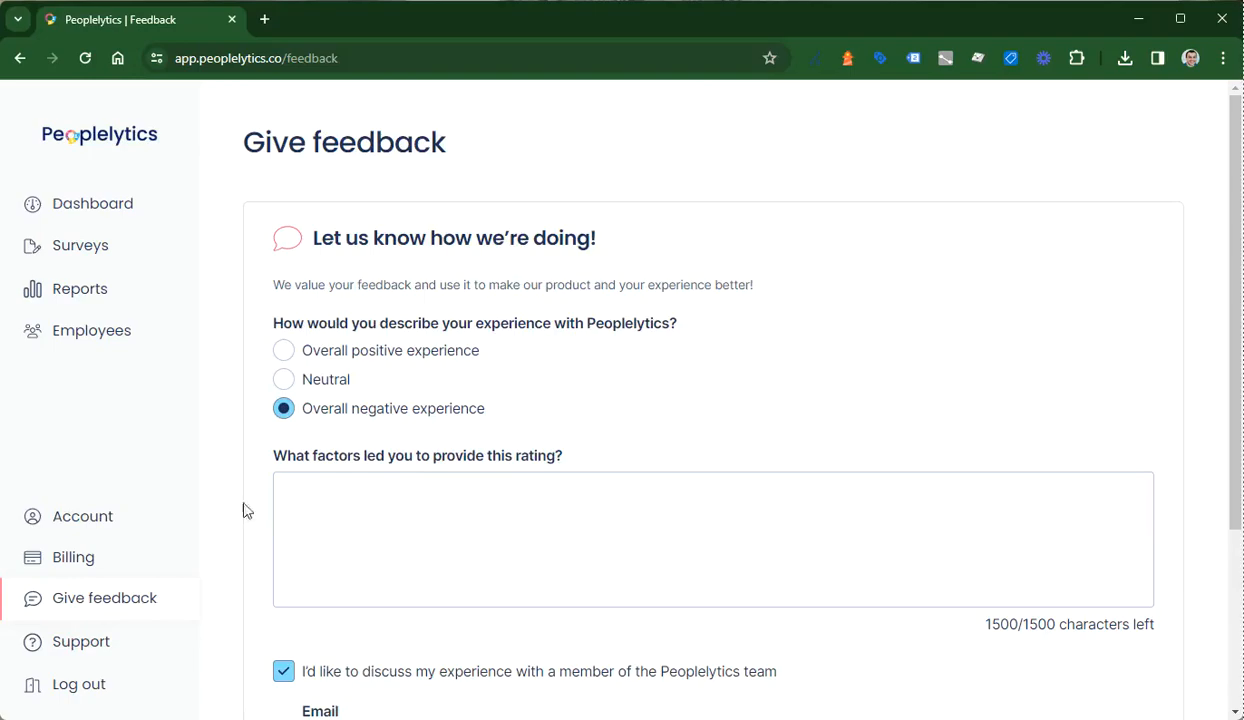
Step: Return to the main employees list and set it to show 25 rows per page
left_click(112, 336)
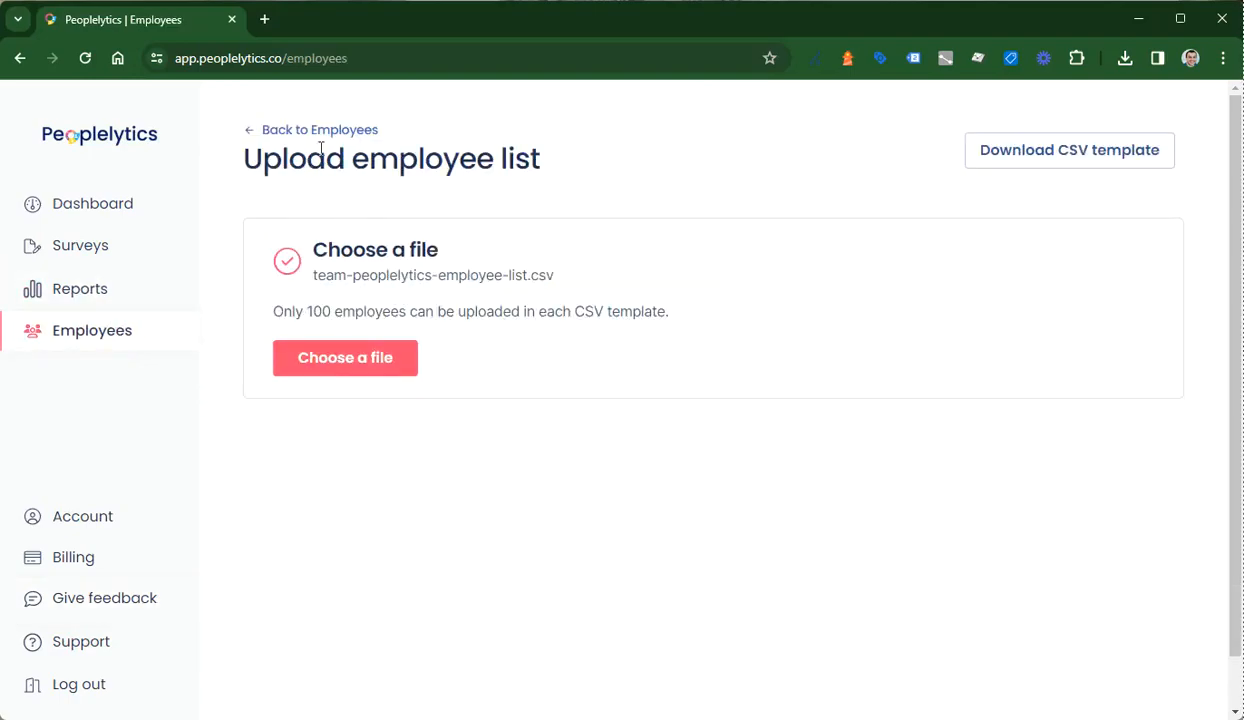
left_click(324, 139)
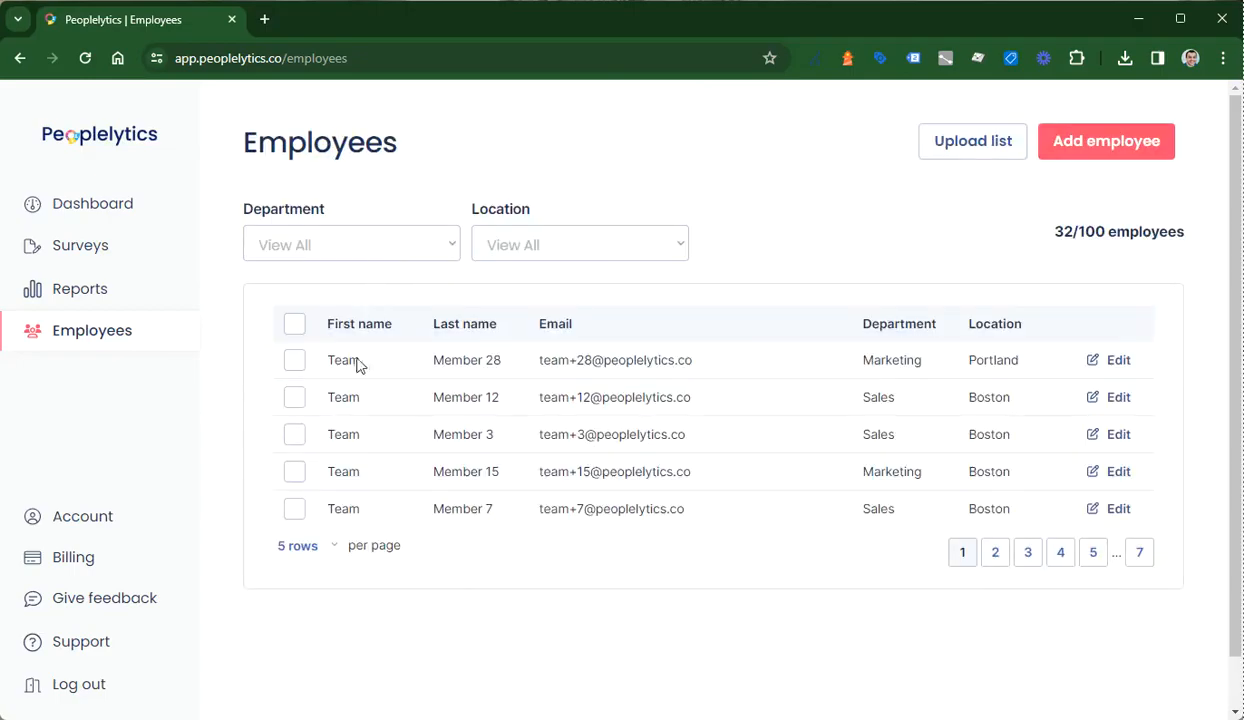
left_click(318, 556)
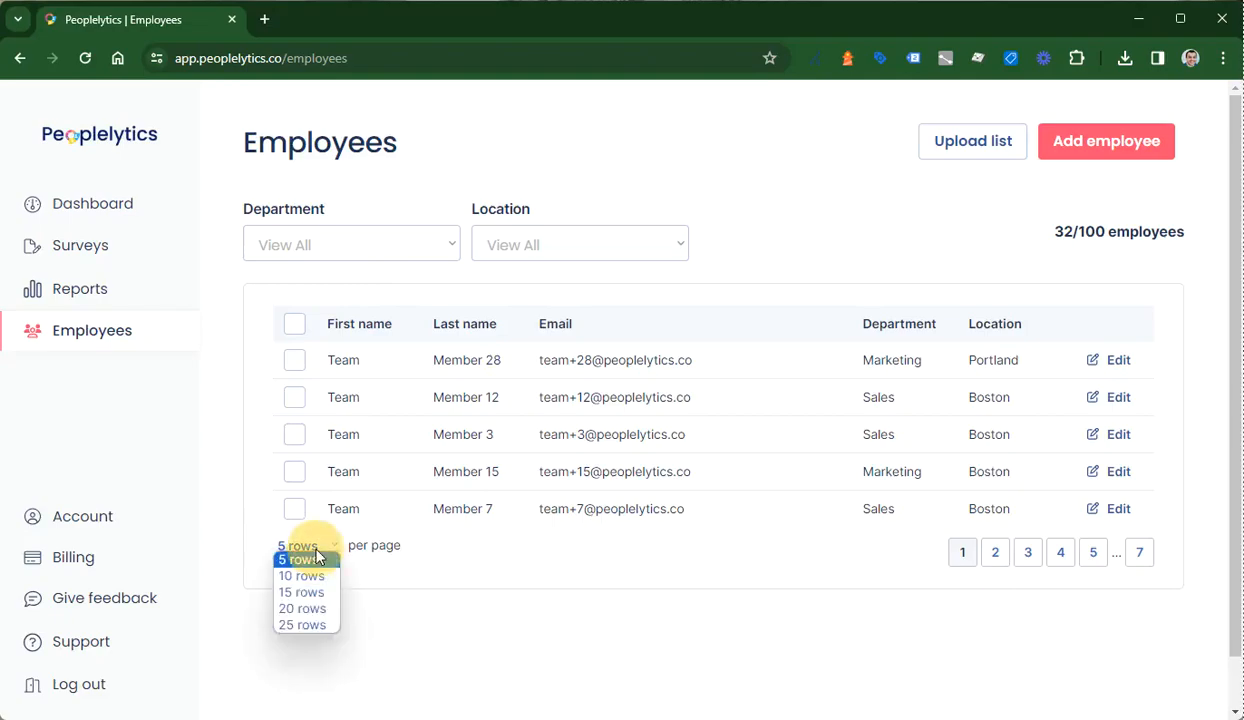
left_click(312, 628)
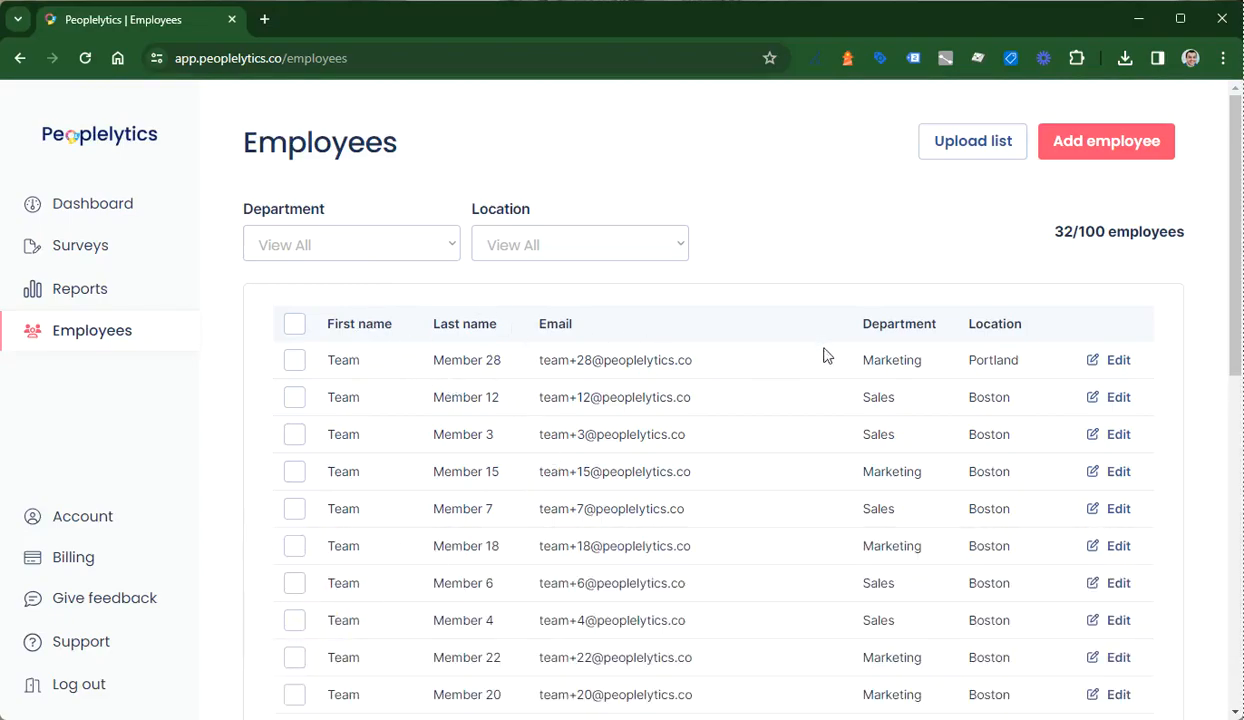
Step: Filter the employees list by department: Marketing, Sales and PR in turn
left_click(395, 246)
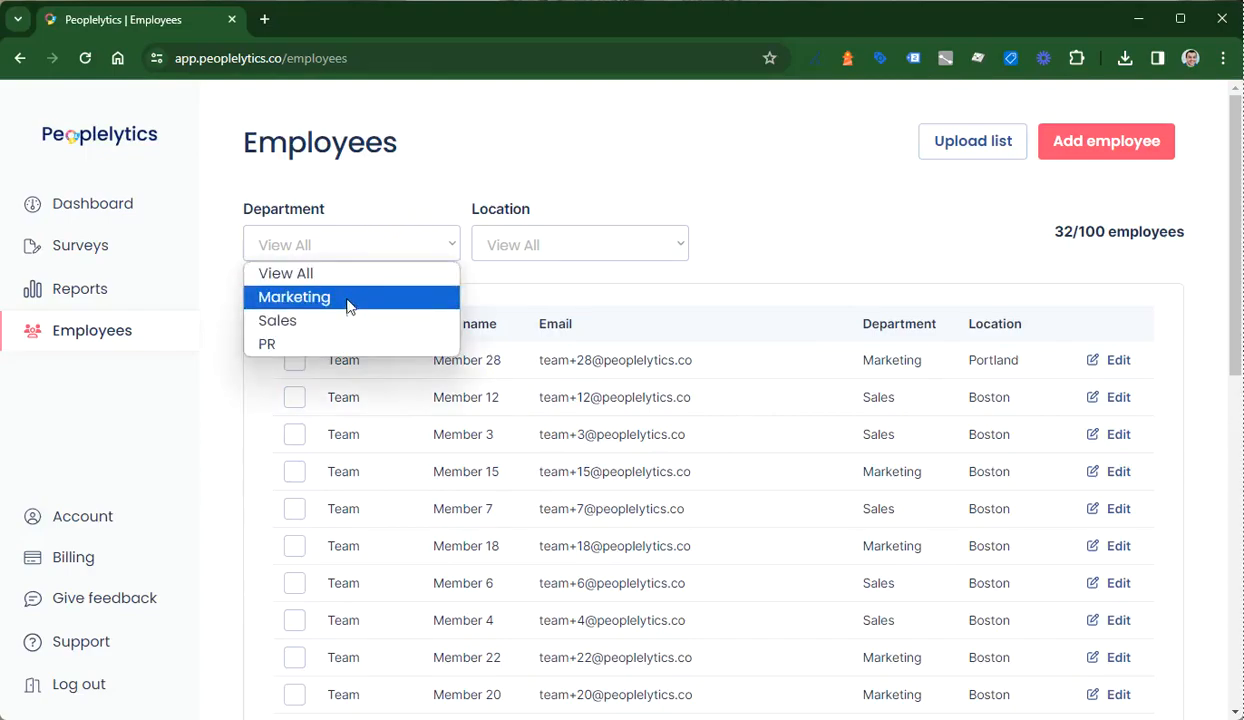
left_click(338, 297)
left_click(375, 244)
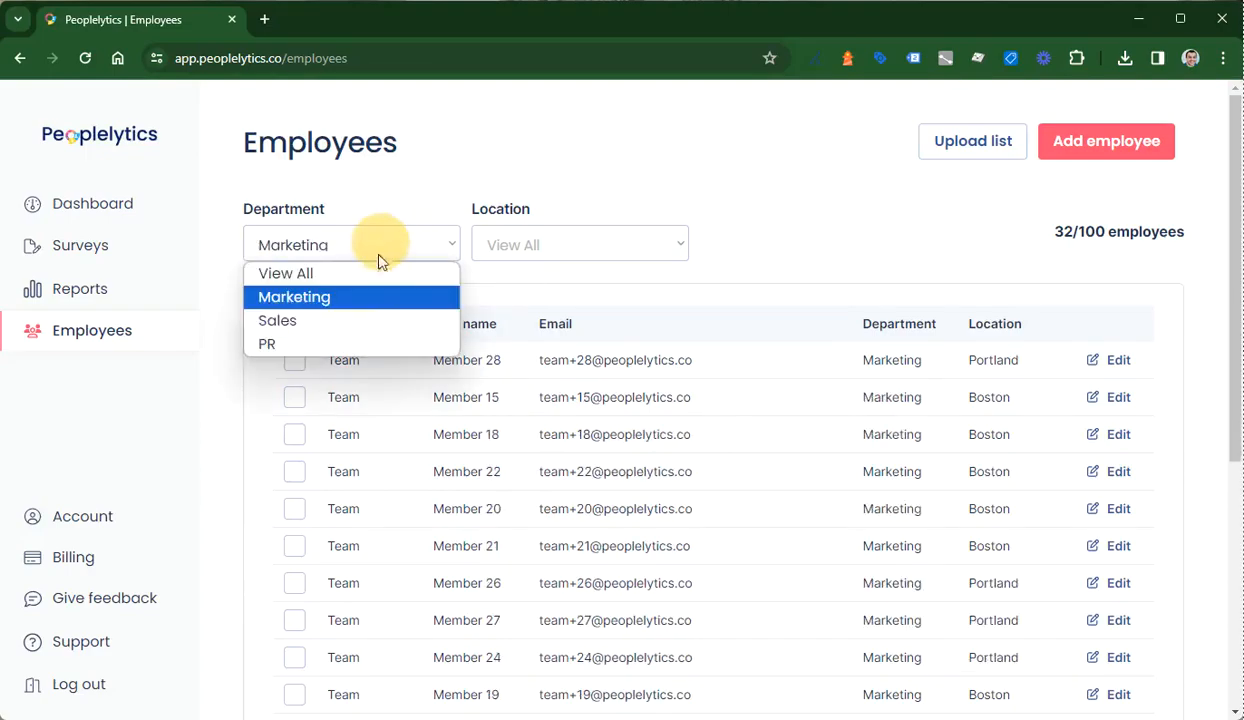
left_click(370, 319)
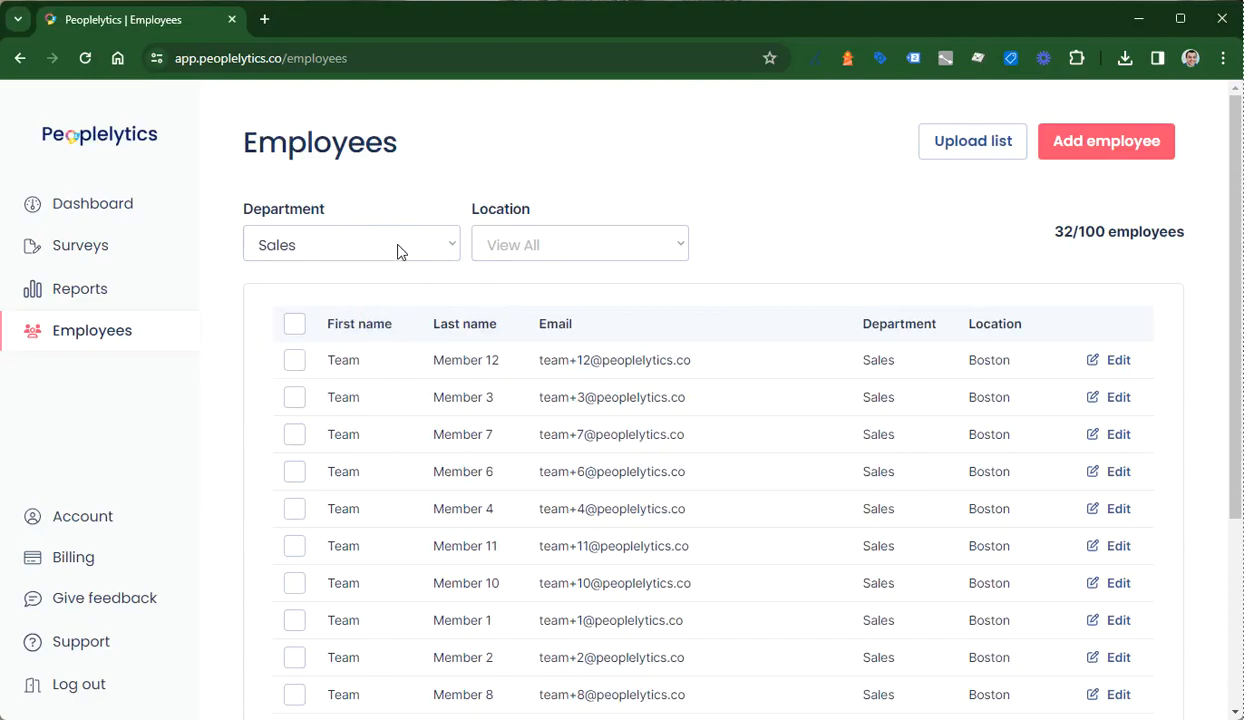
left_click(397, 251)
left_click(383, 345)
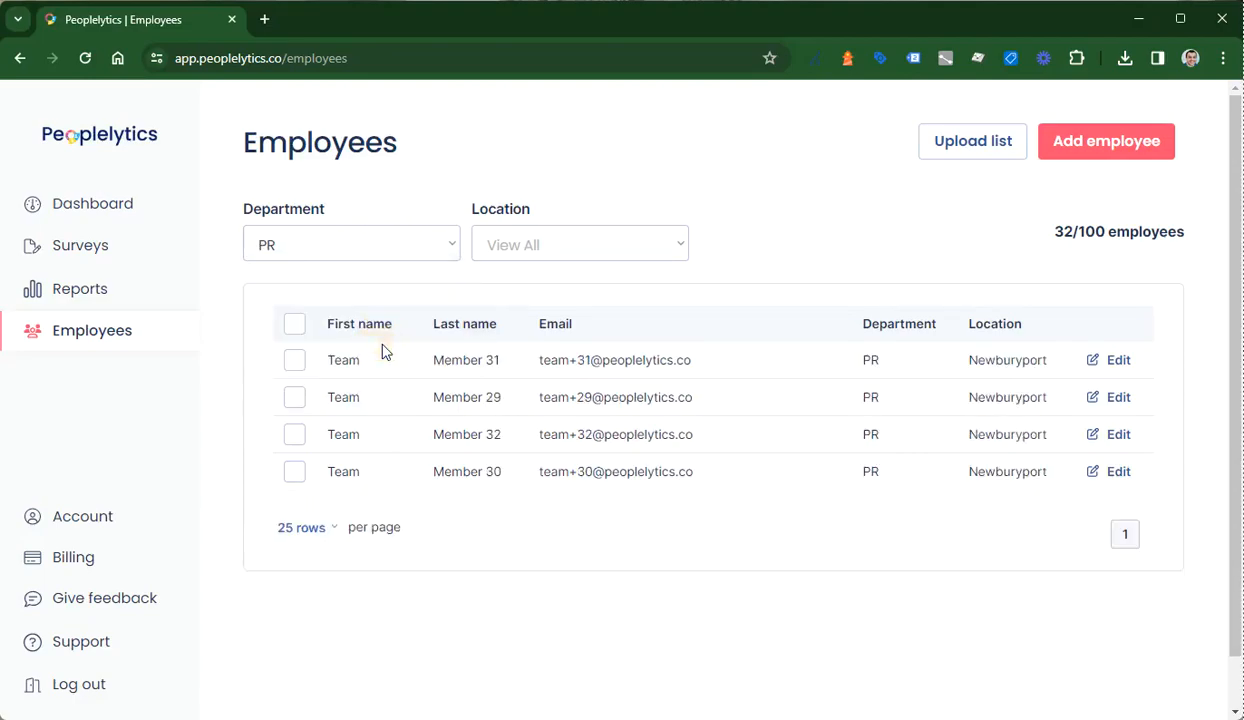
Step: Filter the employees by the Portland and Newburyport locations, and reset the department and location filters to View All
left_click(514, 249)
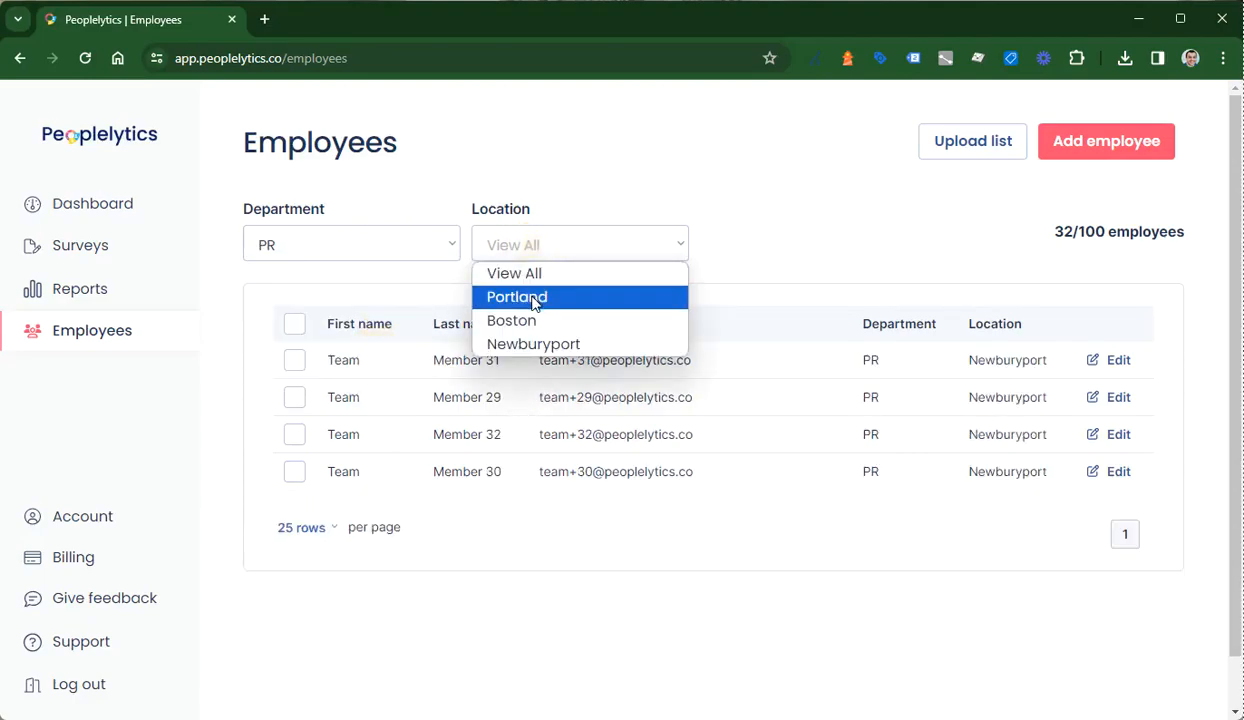
left_click(533, 298)
left_click(512, 247)
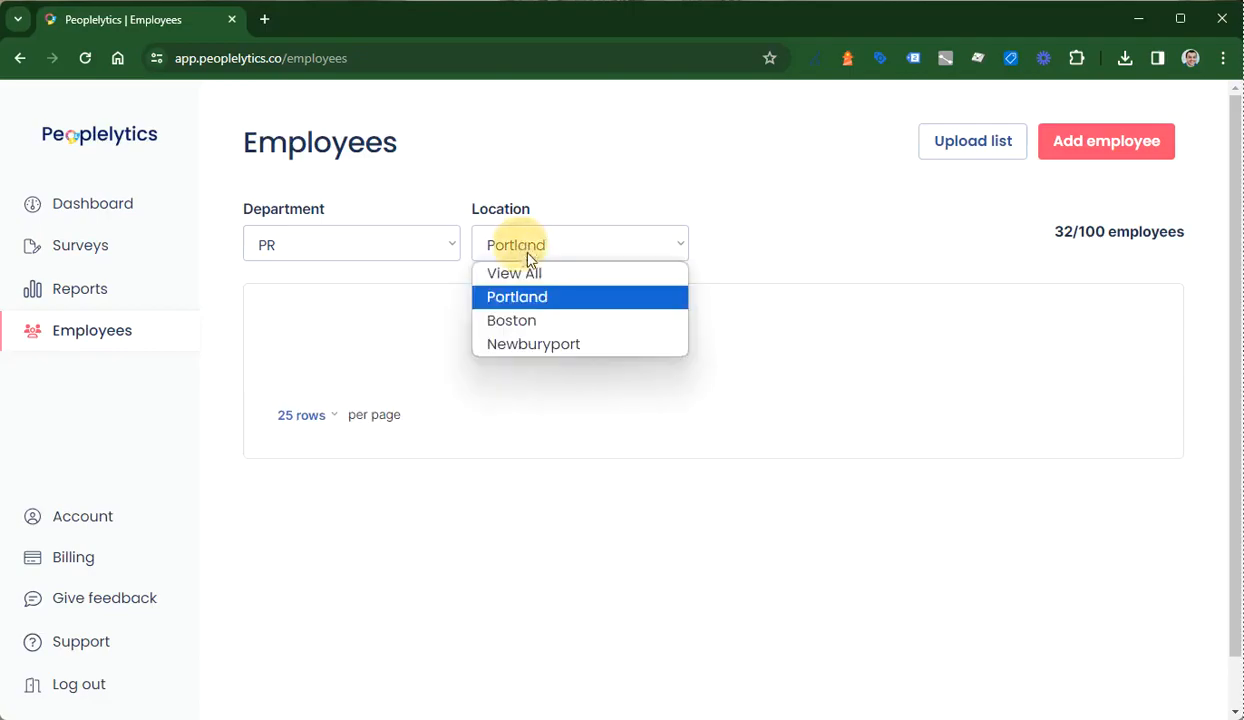
left_click(530, 345)
left_click(408, 251)
left_click(392, 284)
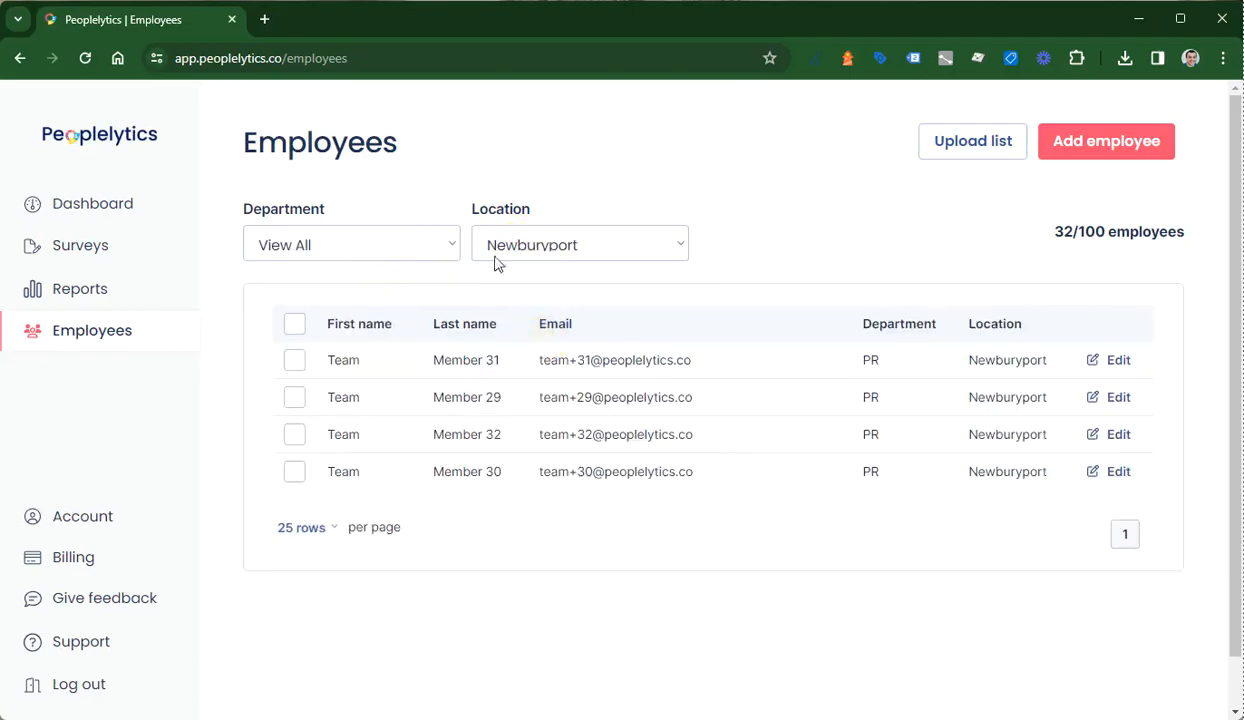
left_click(528, 246)
left_click(540, 273)
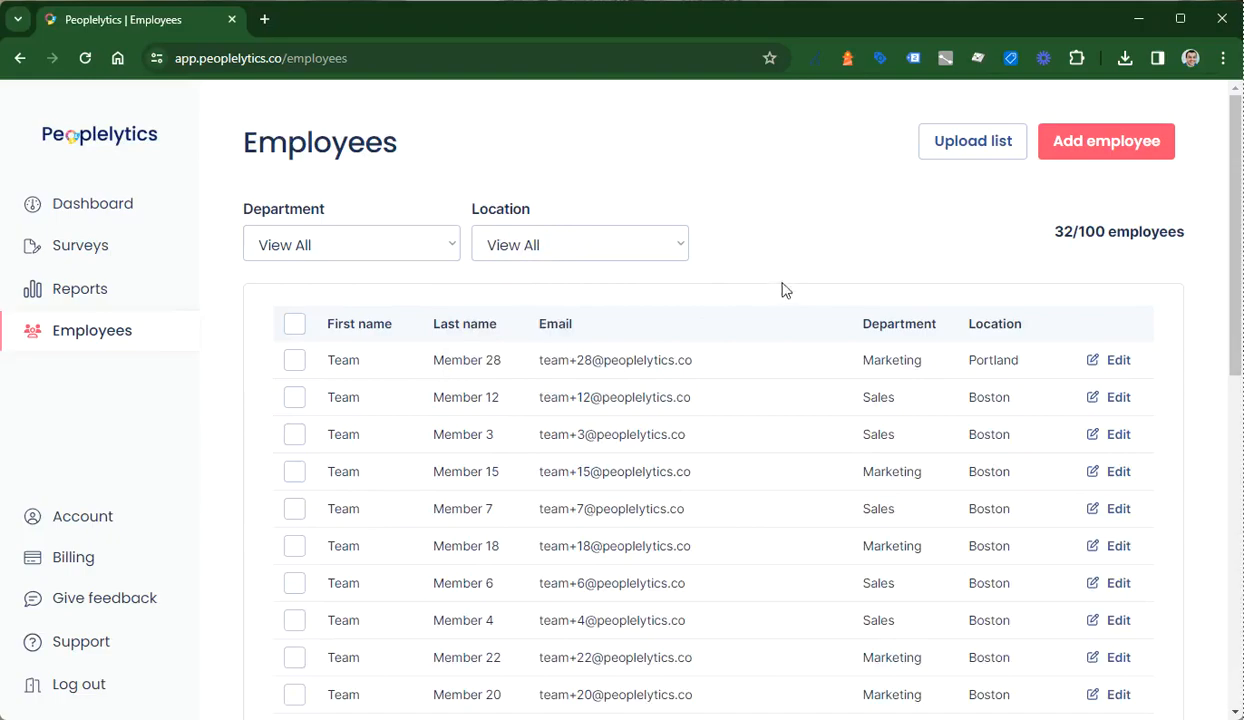
Step: Open the form for adding a single employee, check its fields, and close it without entering anything
left_click(1105, 145)
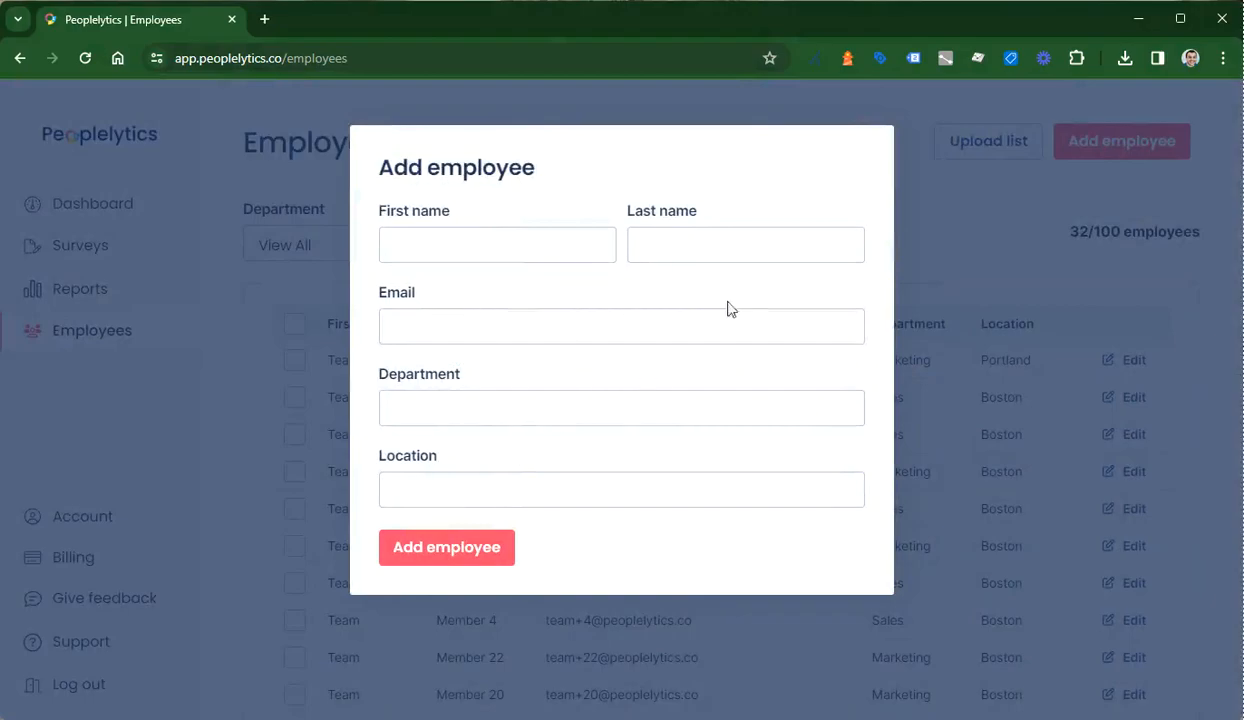
left_click(993, 248)
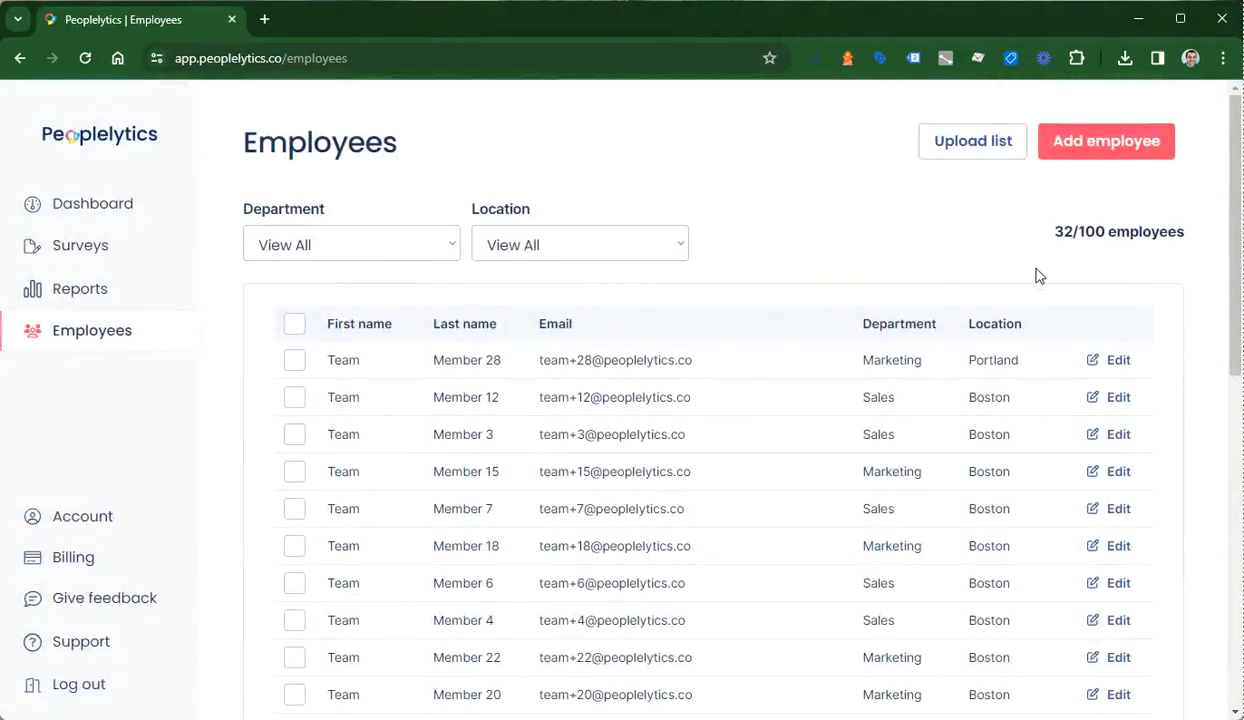
left_click_drag(1065, 233, 1078, 233)
left_click(1095, 254)
Step: Check the getting-started steps on the dashboard and view the eNPS and Culture survey pages
left_click(104, 209)
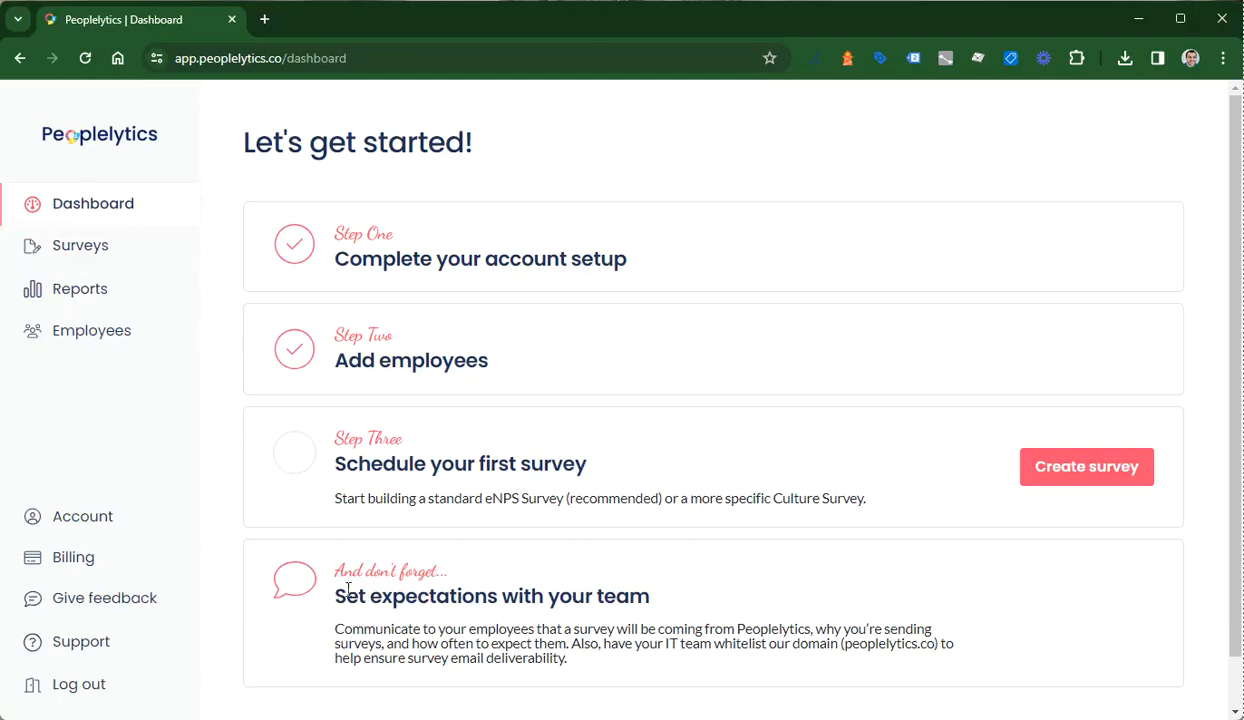
left_click(102, 252)
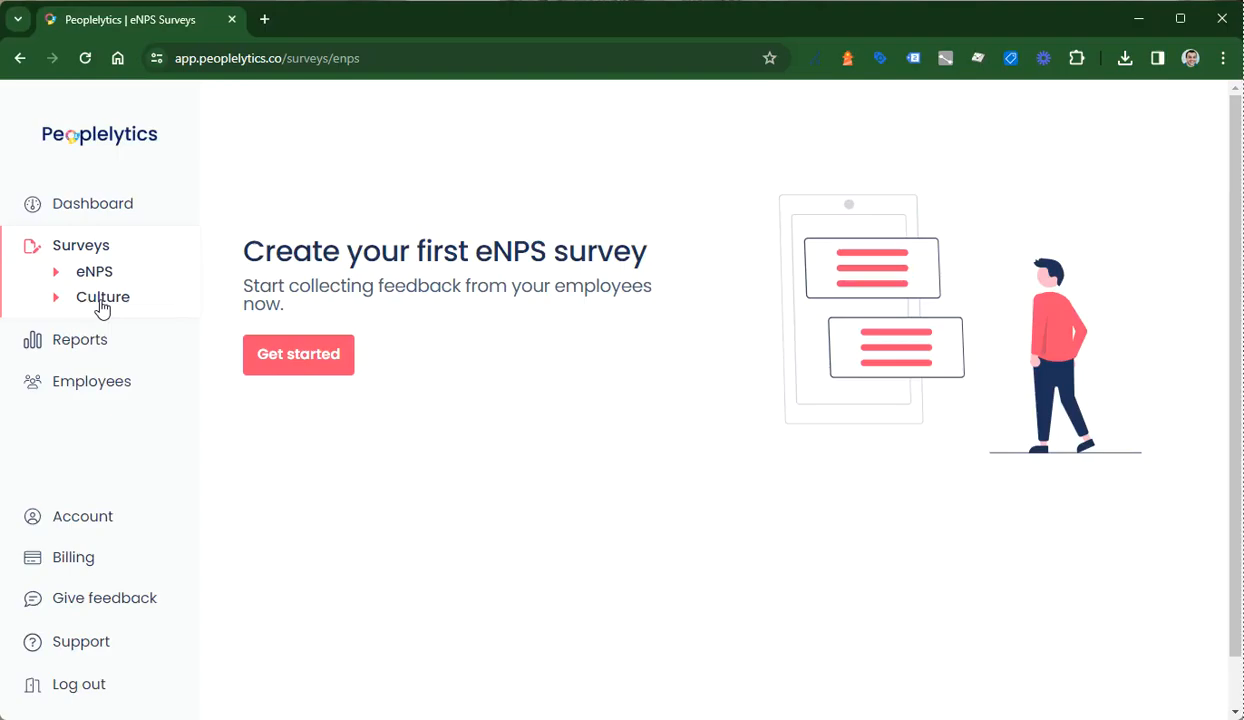
left_click(100, 303)
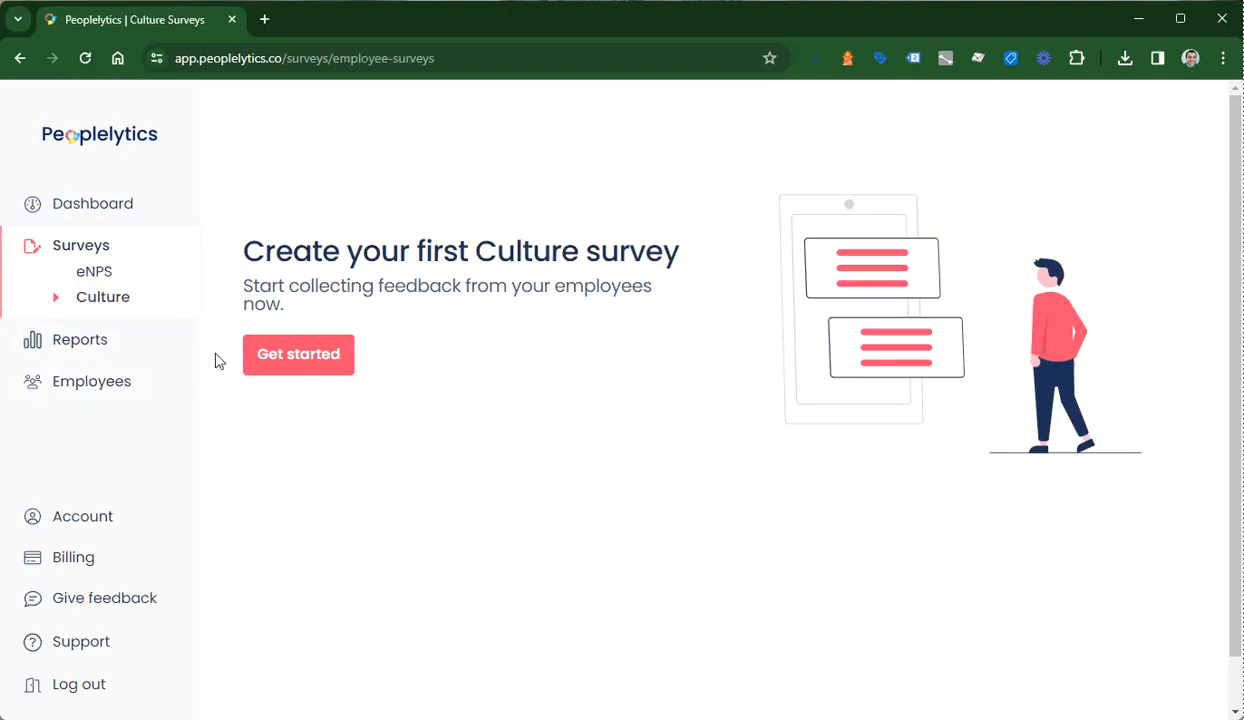
Step: Start a new eNPS survey and change its title to "Peoplelytics eNPS Survey"
left_click(100, 274)
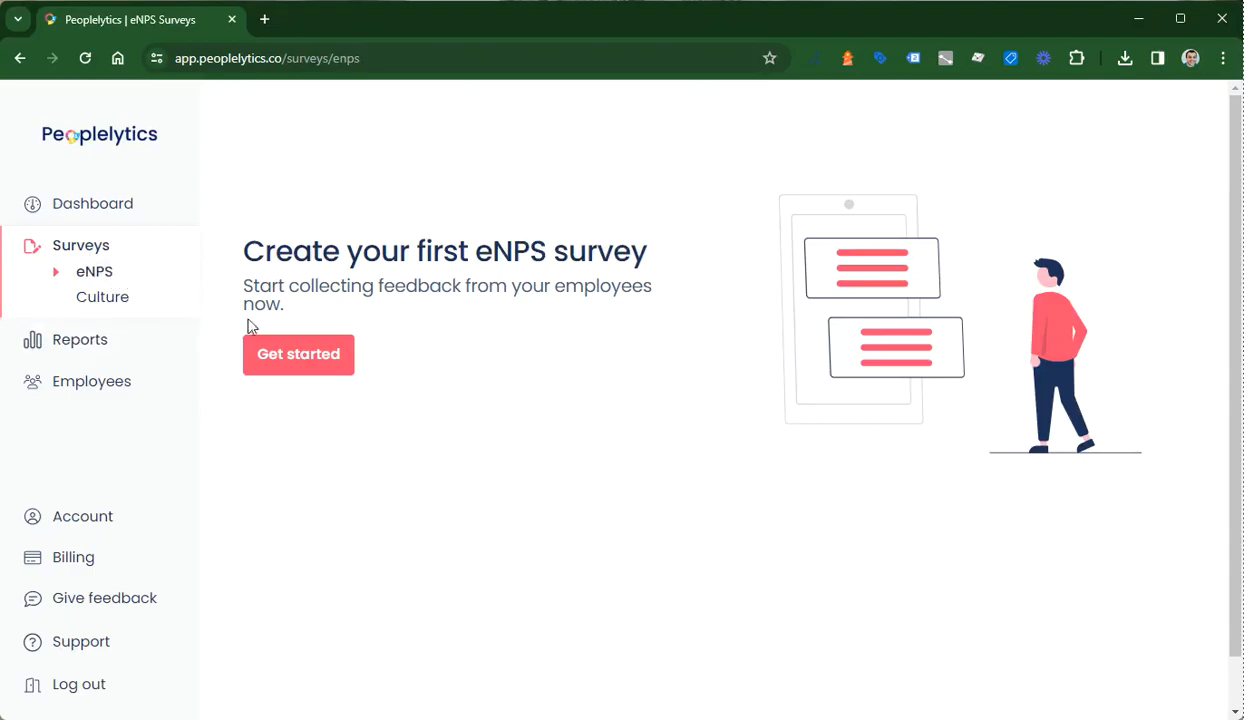
left_click(302, 358)
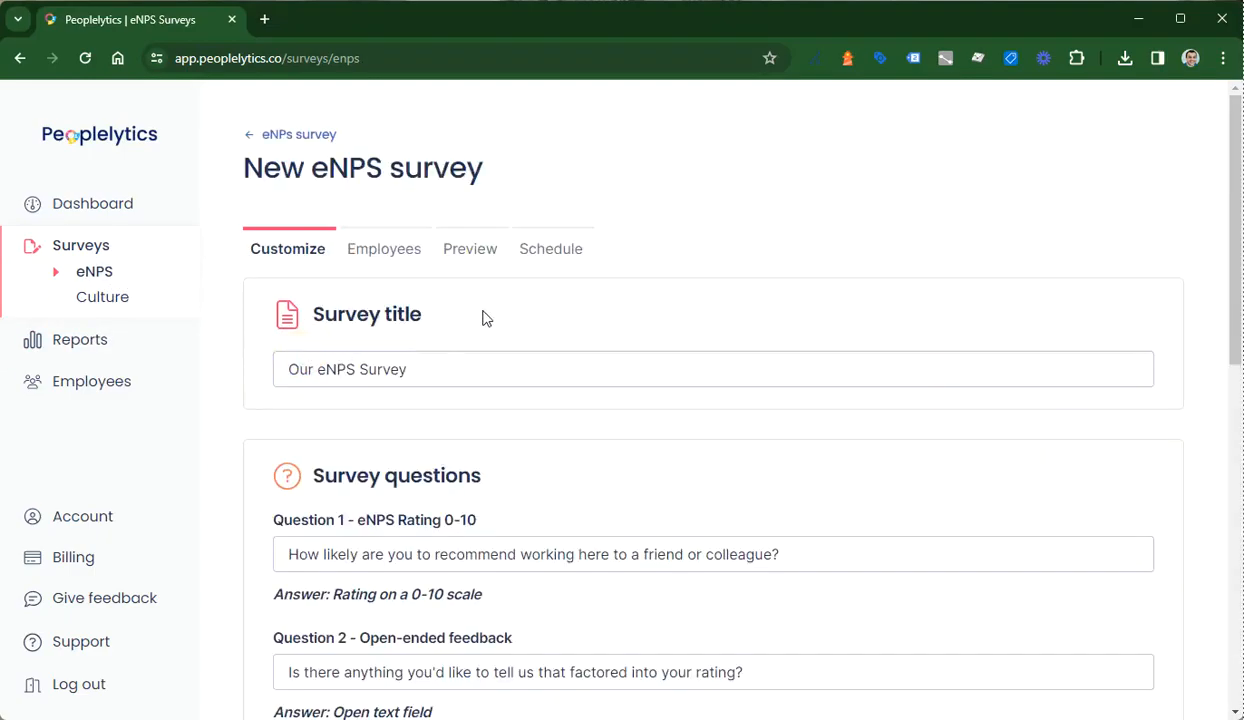
scroll(483, 317, "down", 1)
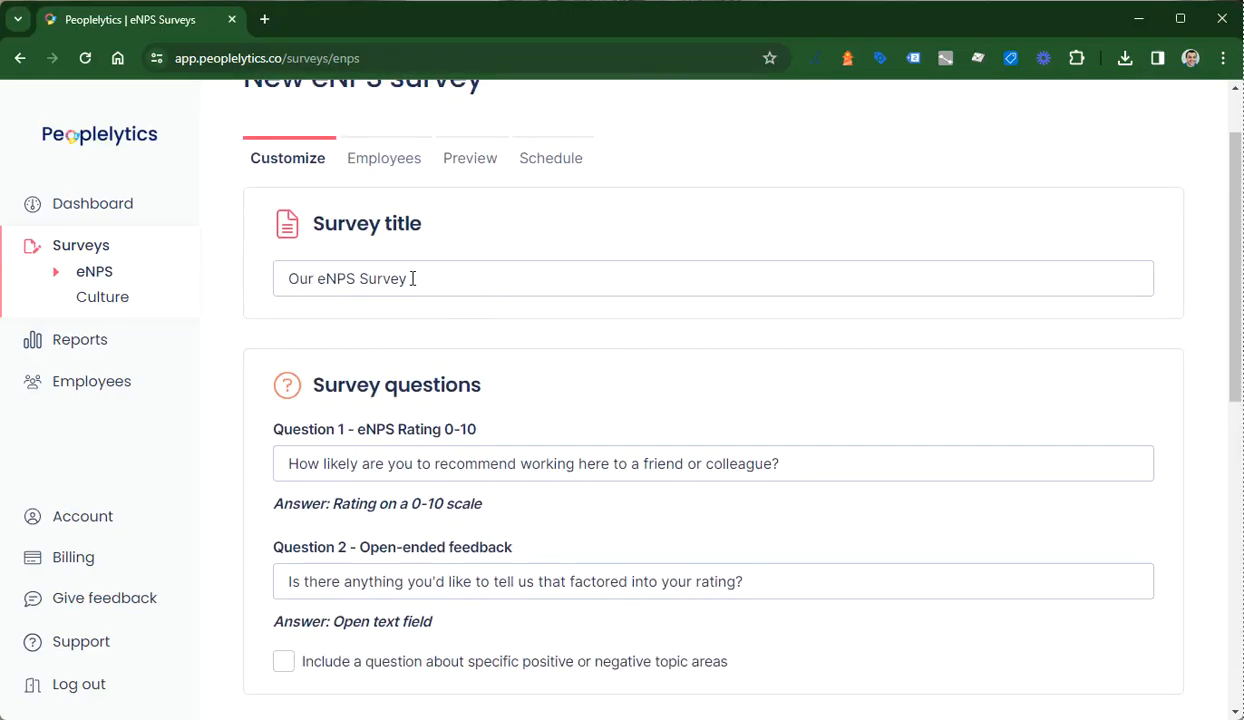
left_click(319, 280)
key("shift+Home")
type("Peoplelytics")
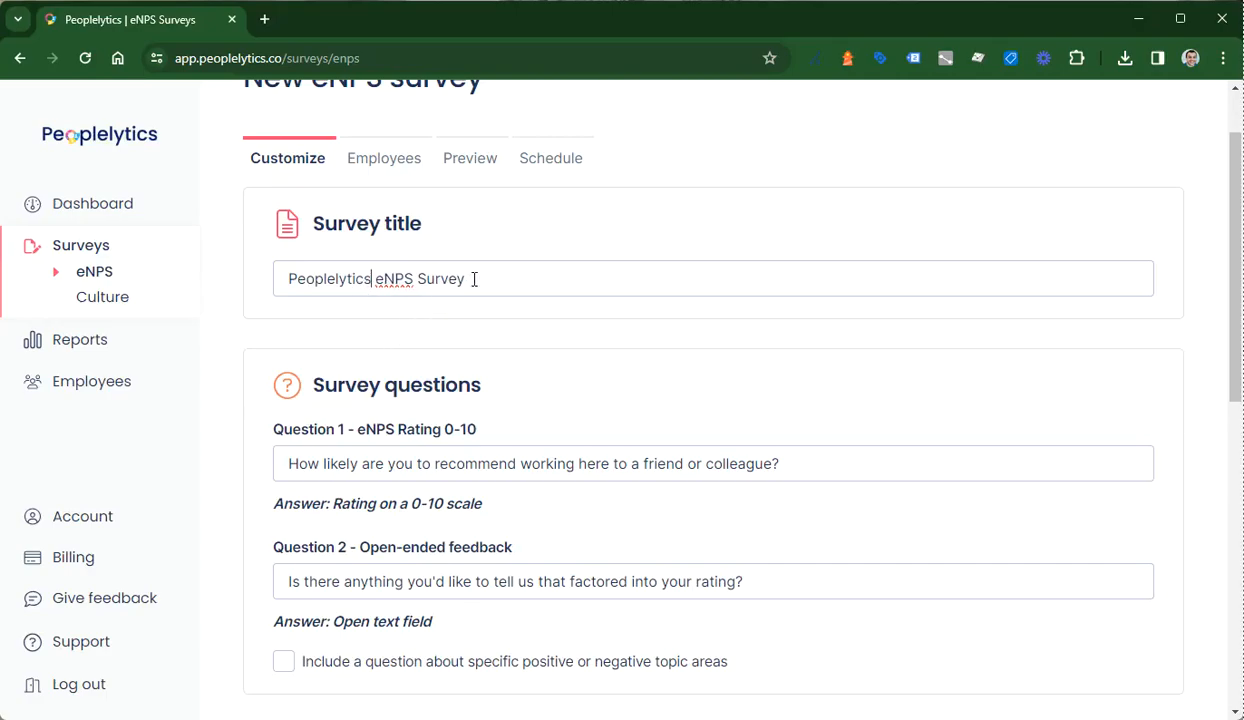
Step: Include a third survey question about specific positive or negative topic areas
scroll(519, 347, "down", 1)
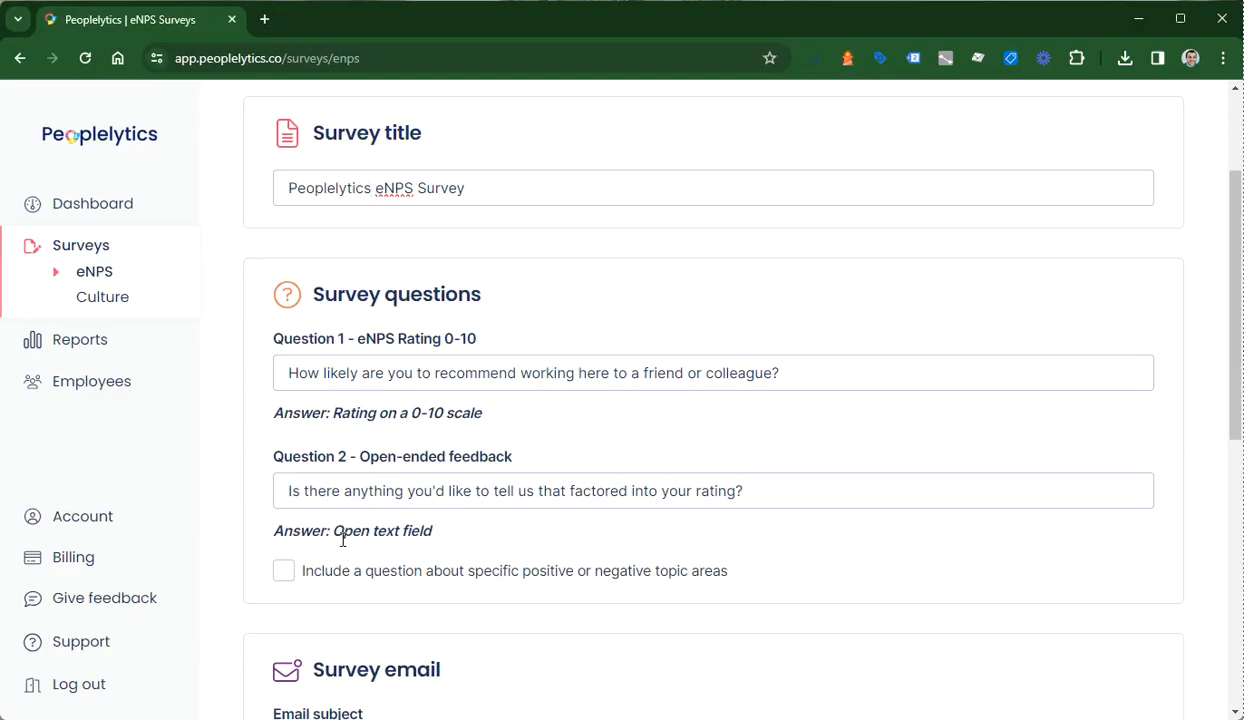
left_click(284, 576)
scroll(390, 557, "down", 1)
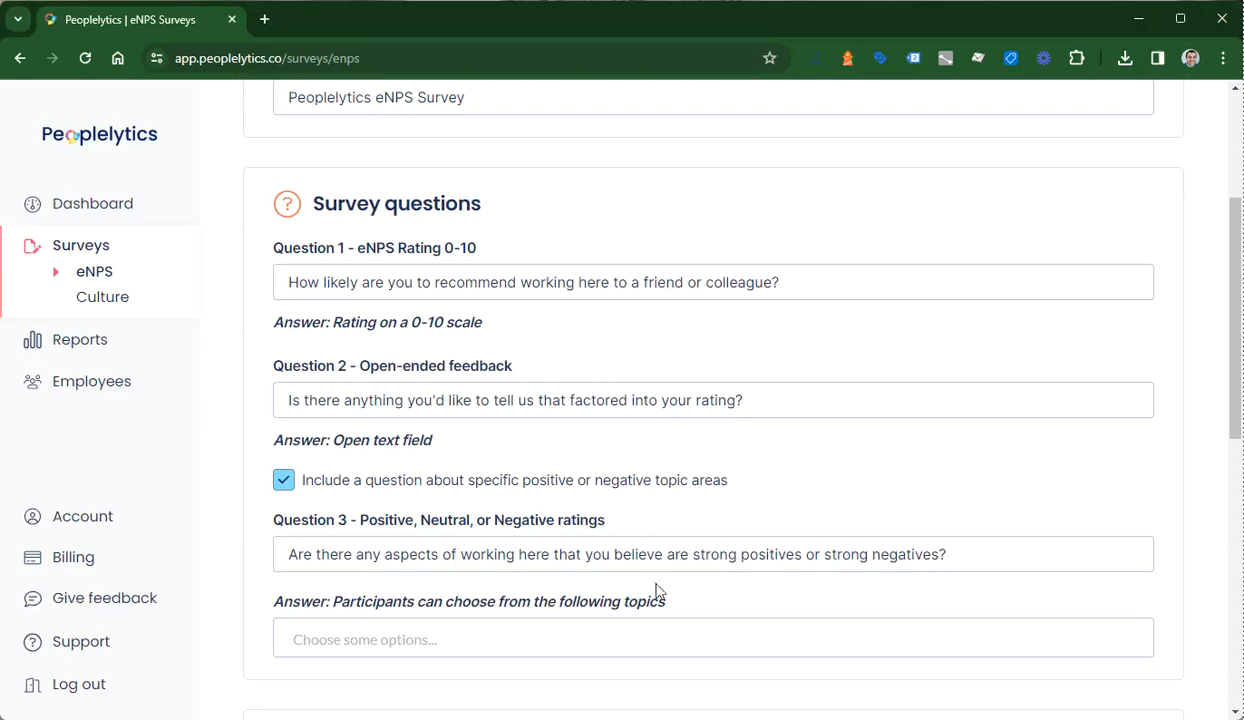
scroll(417, 570, "down", 1)
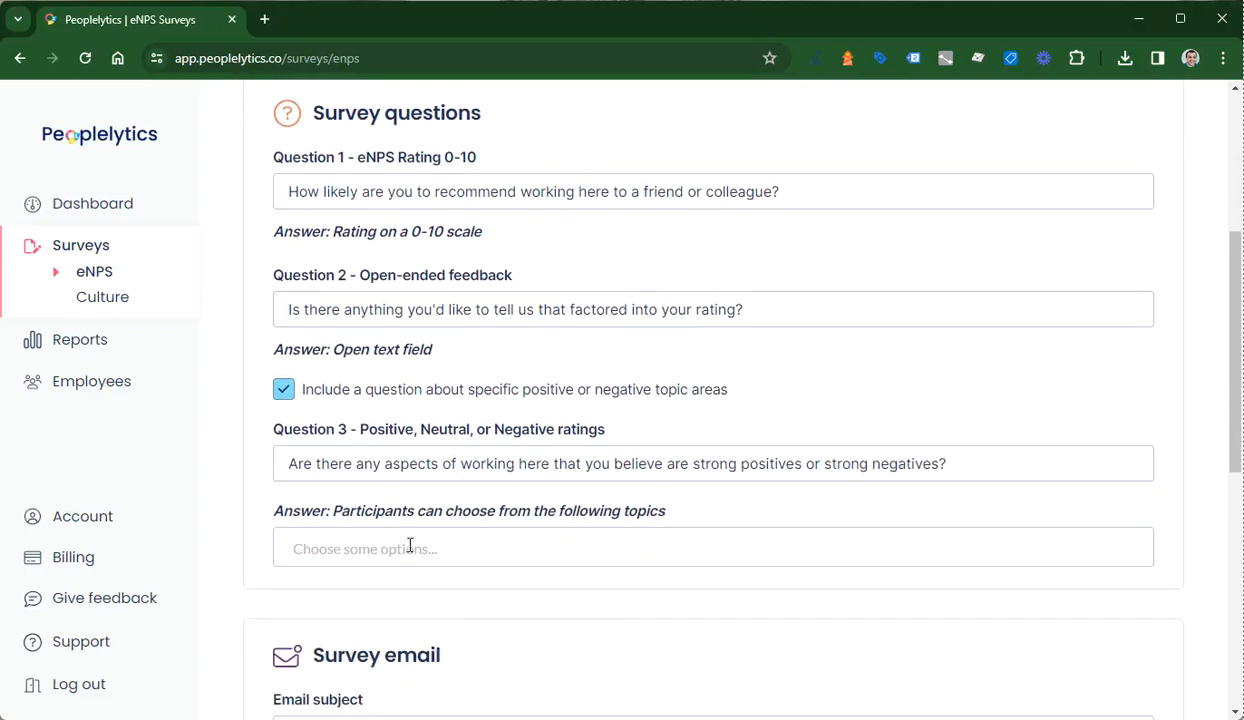
Step: Add Benefits, Career Opportunities, Employee Recognition, Inclusion, Management and Office Environment as answer topics for Question 3
left_click(410, 548)
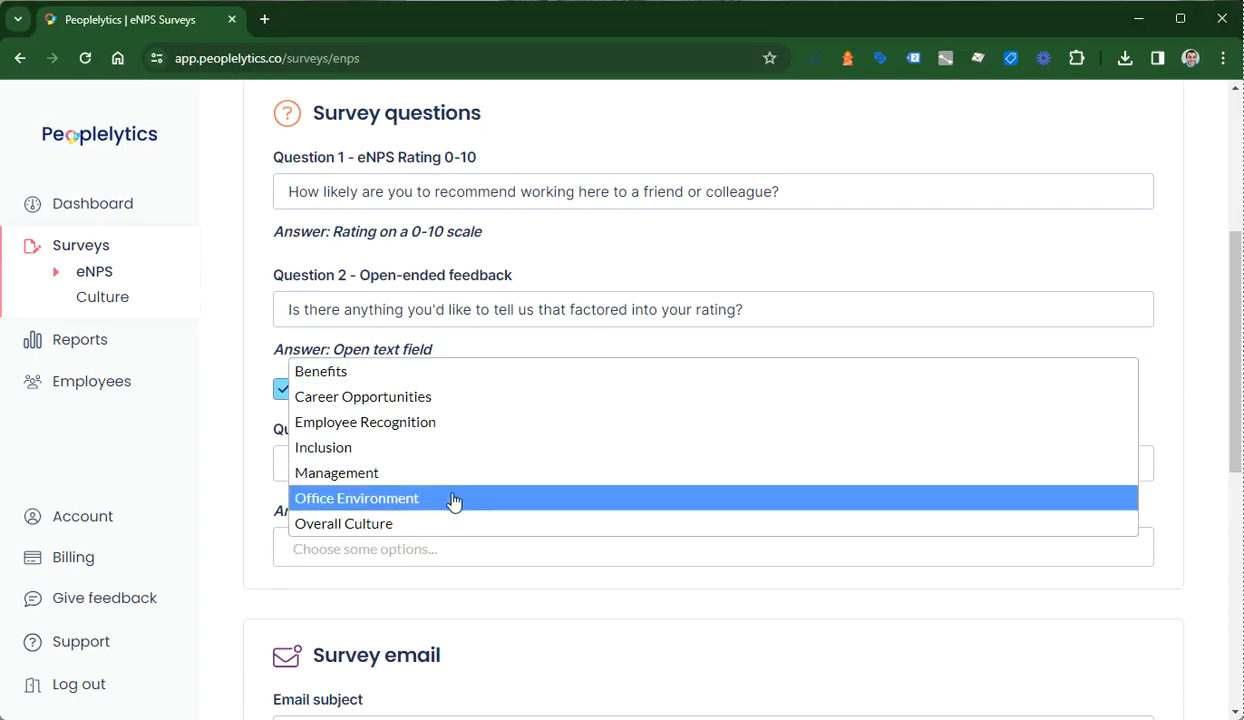
left_click(411, 372)
left_click(432, 550)
left_click(422, 394)
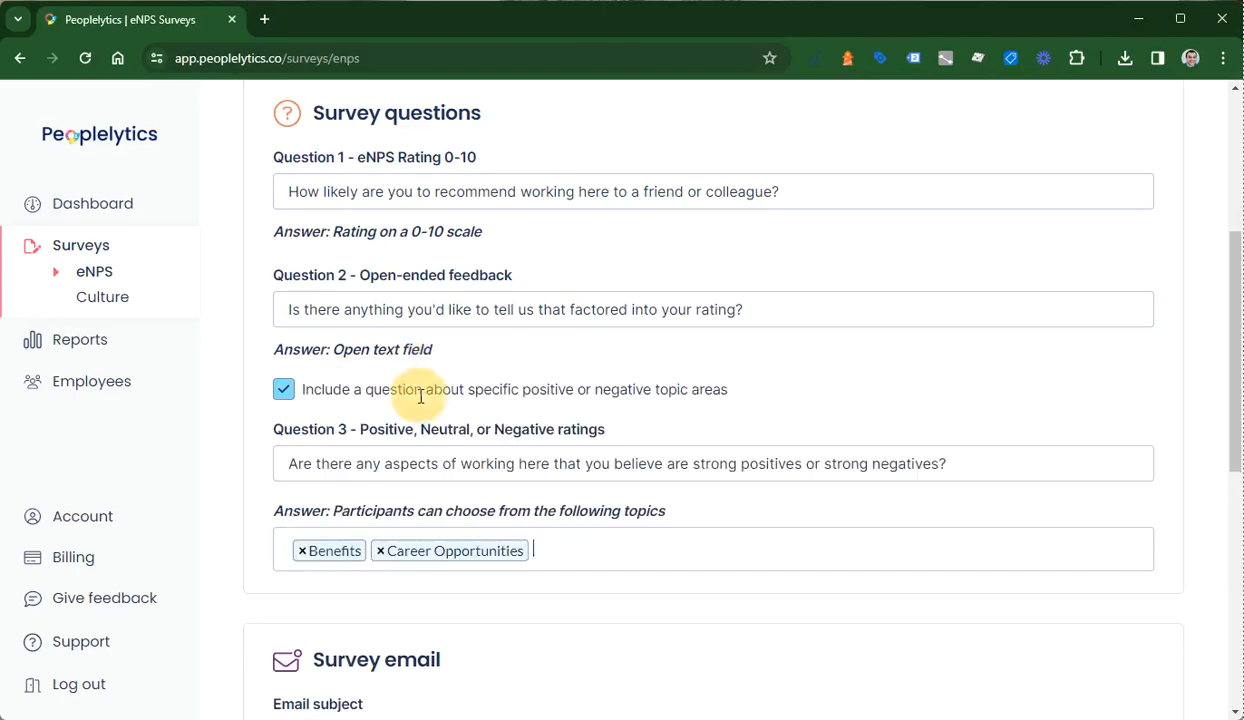
left_click(585, 545)
left_click(491, 425)
left_click(722, 550)
left_click(530, 446)
left_click(830, 547)
left_click(566, 470)
left_click(955, 548)
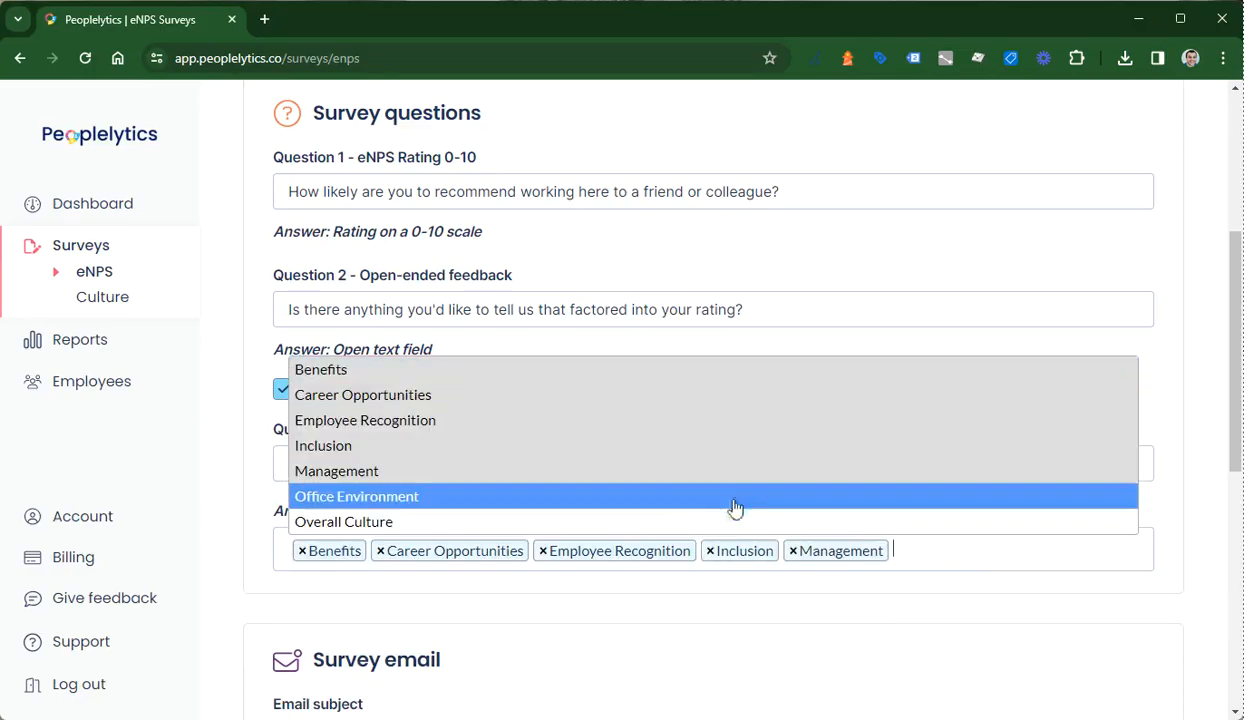
left_click(694, 498)
Step: Add "Pizza" as a custom answer topic for Question 3
left_click(1062, 548)
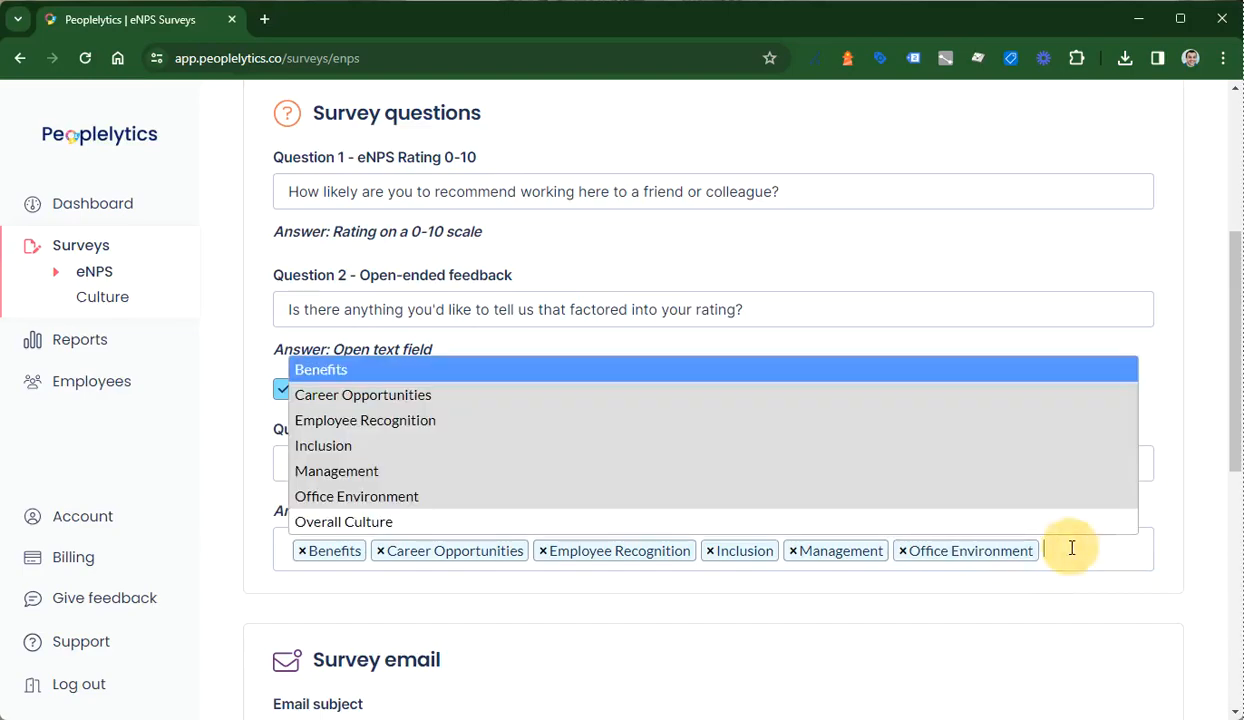
left_click(1078, 552)
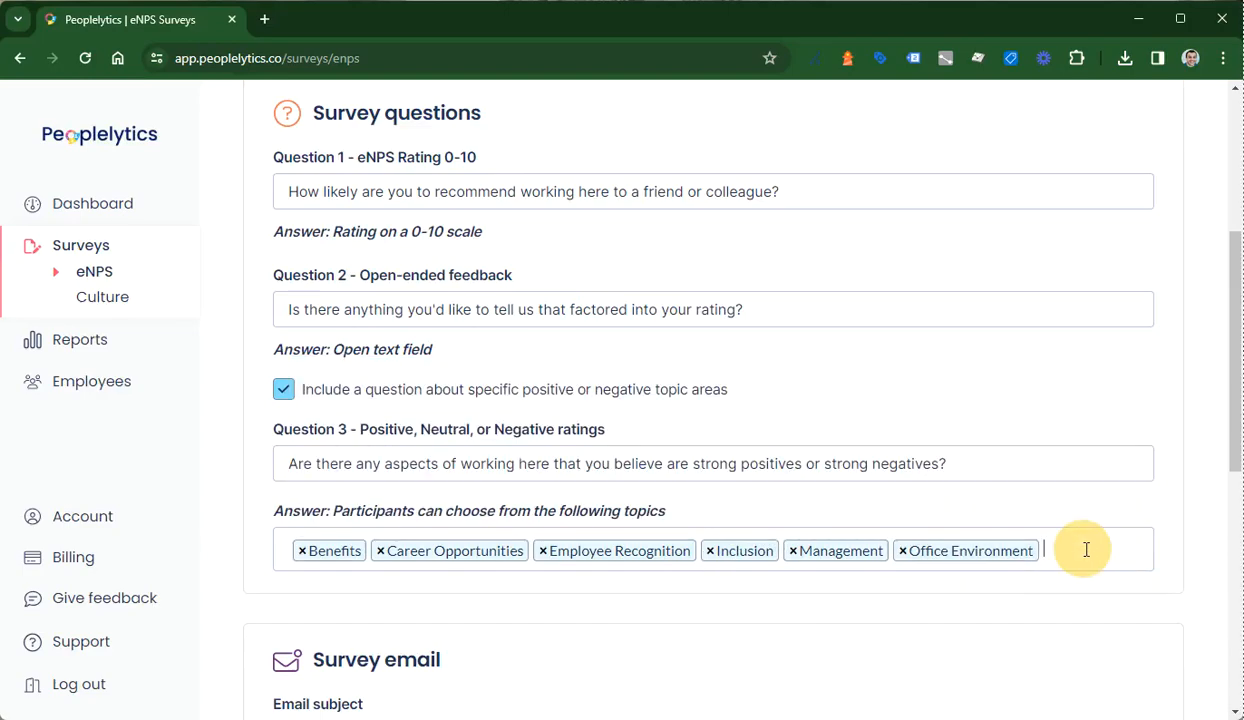
type("Pizza")
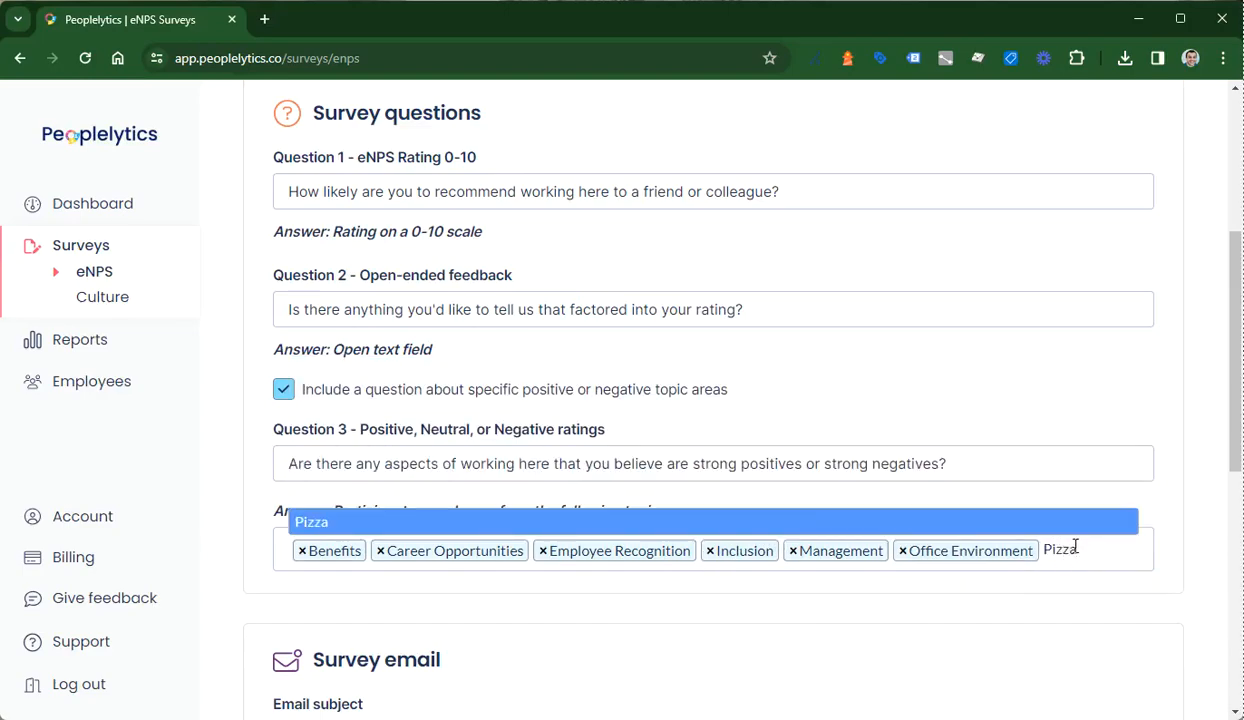
key("Return")
Step: Review the survey email texts, and switch the five-day reminder email off and back on
scroll(722, 444, "down", 4)
scroll(722, 447, "down", 2)
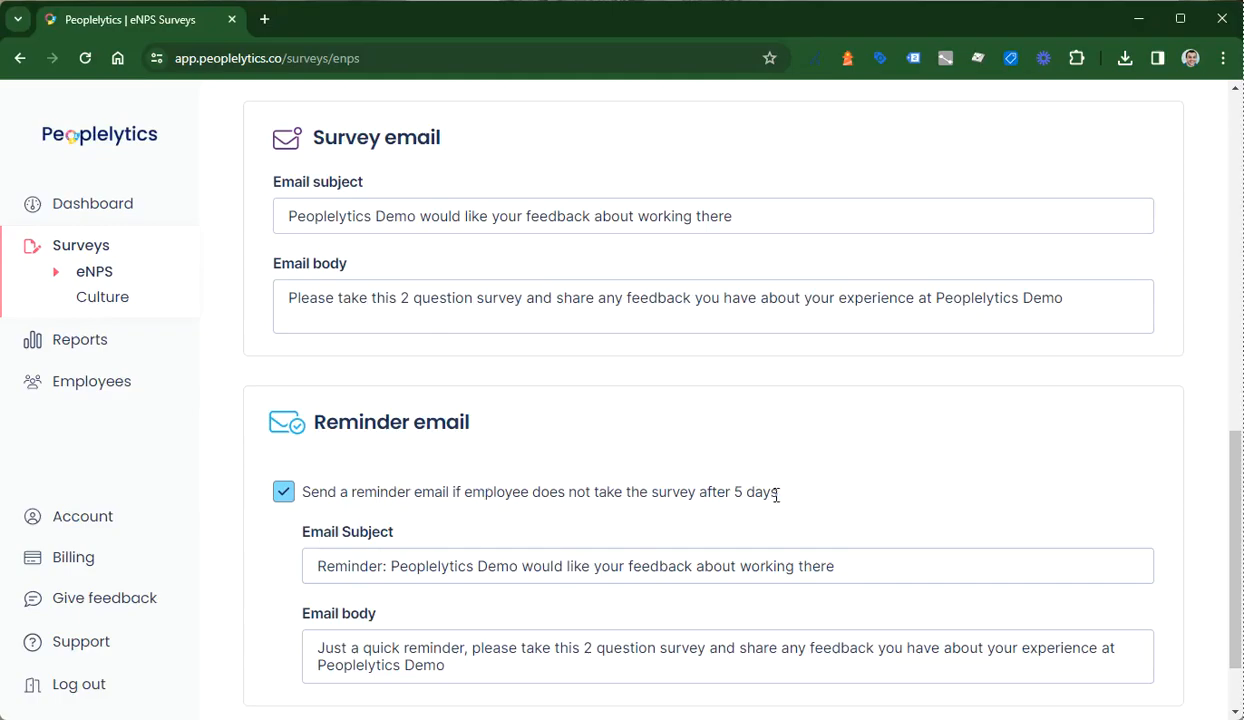
left_click(283, 491)
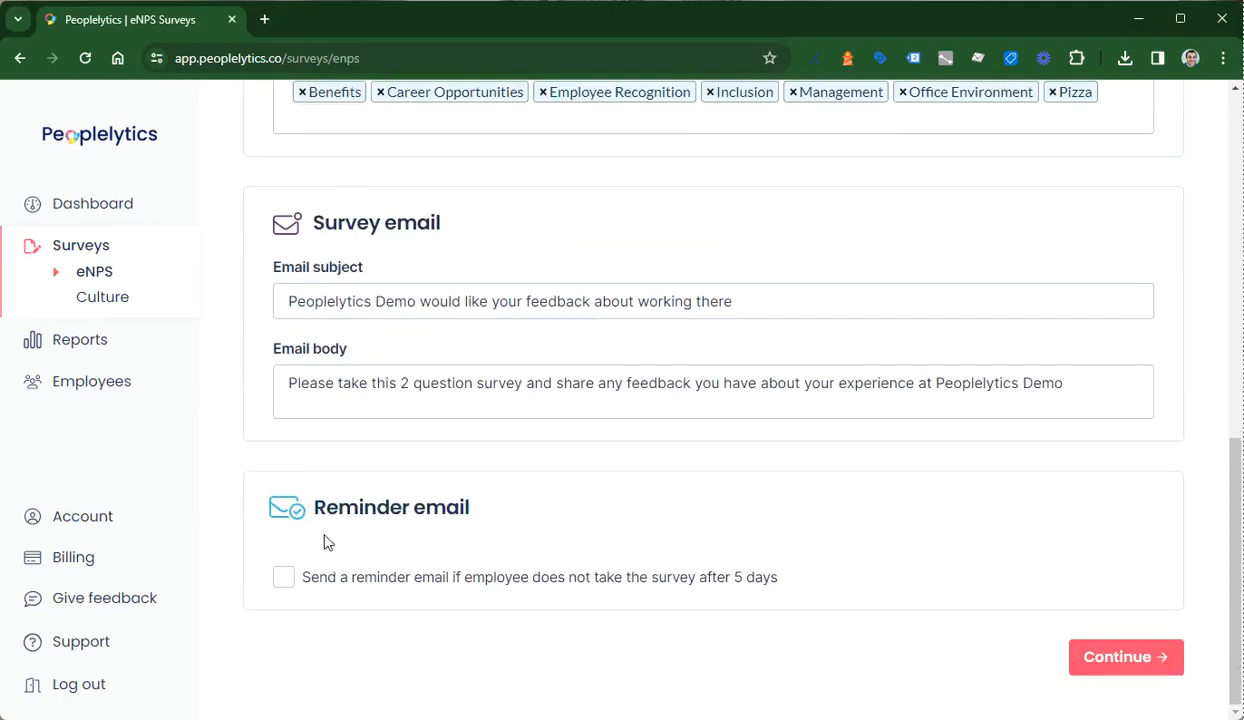
left_click(283, 583)
scroll(764, 472, "down", 1)
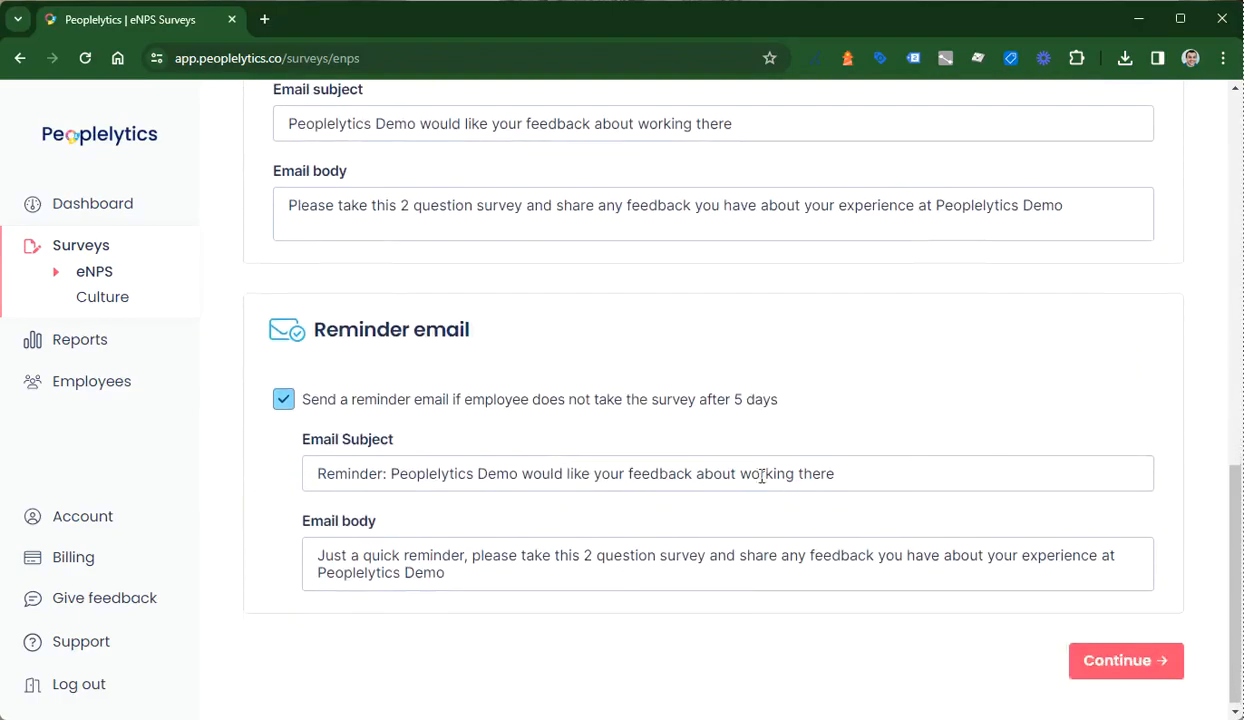
Step: Accept the survey and reminder email texts and proceed to selecting the employees who receive the survey
left_click(1128, 658)
scroll(743, 542, "up", 3)
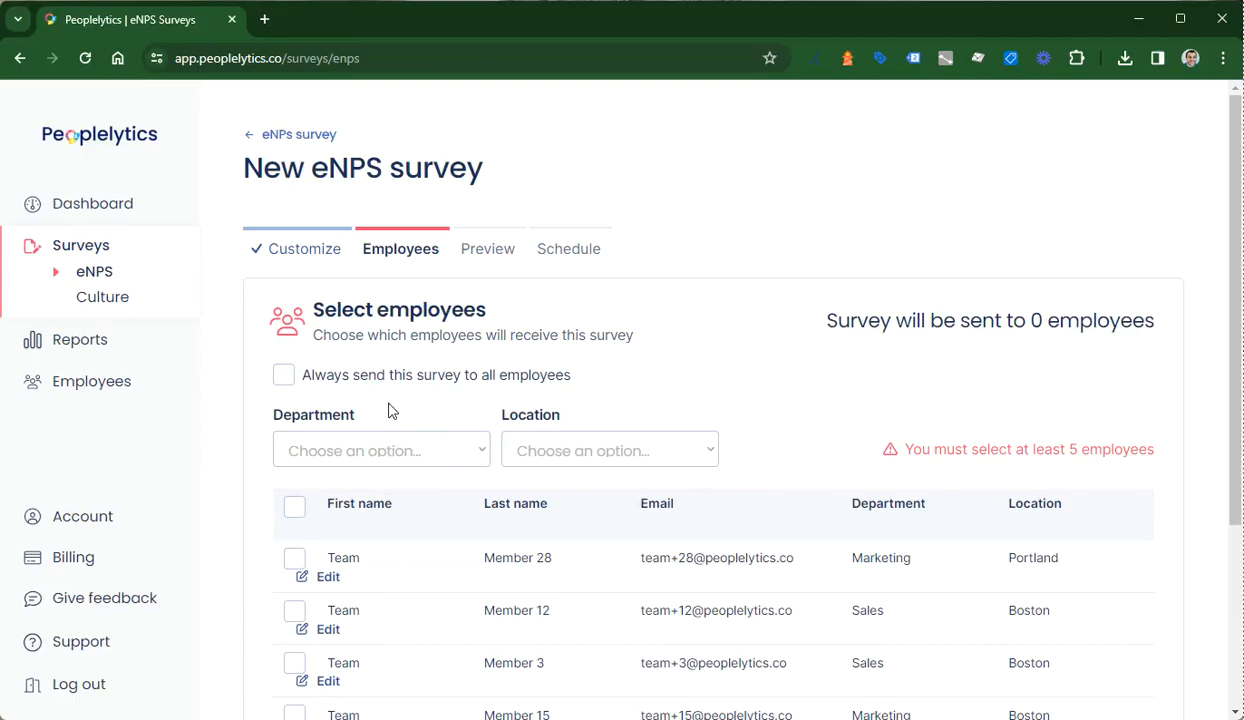
Step: Filter the employee list by the Marketing department and select all employees in it as survey recipients
left_click(389, 457)
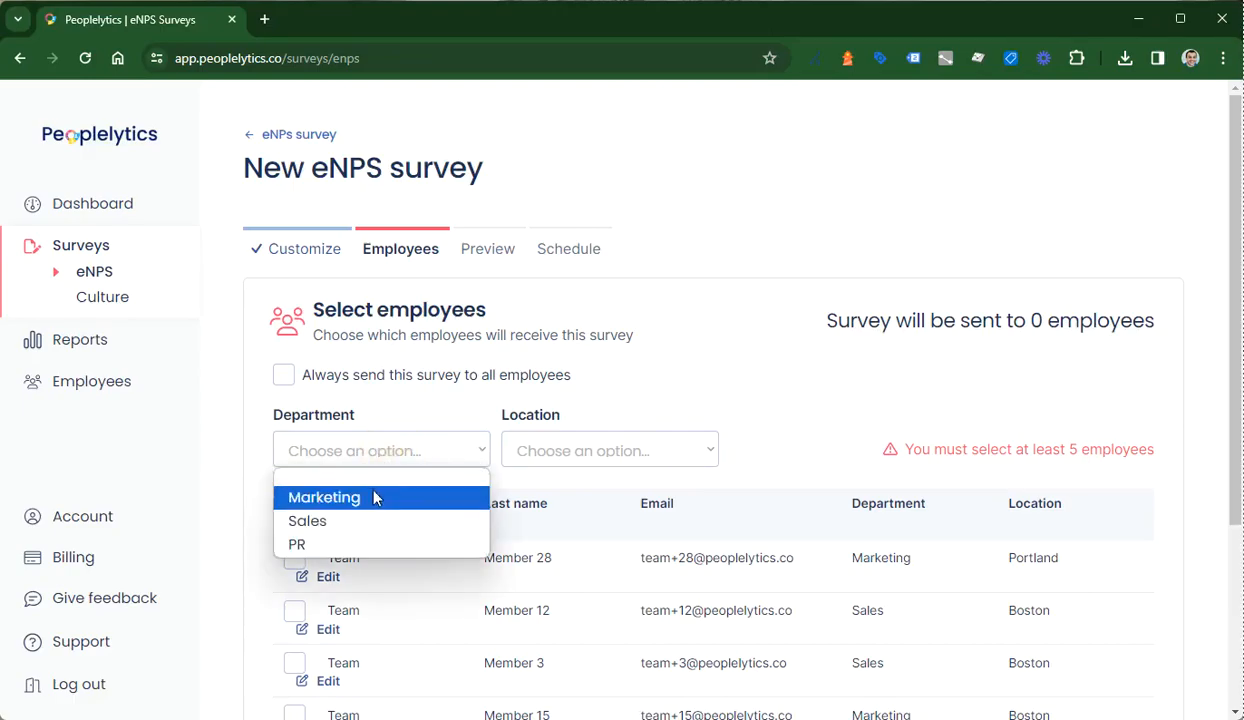
left_click(375, 497)
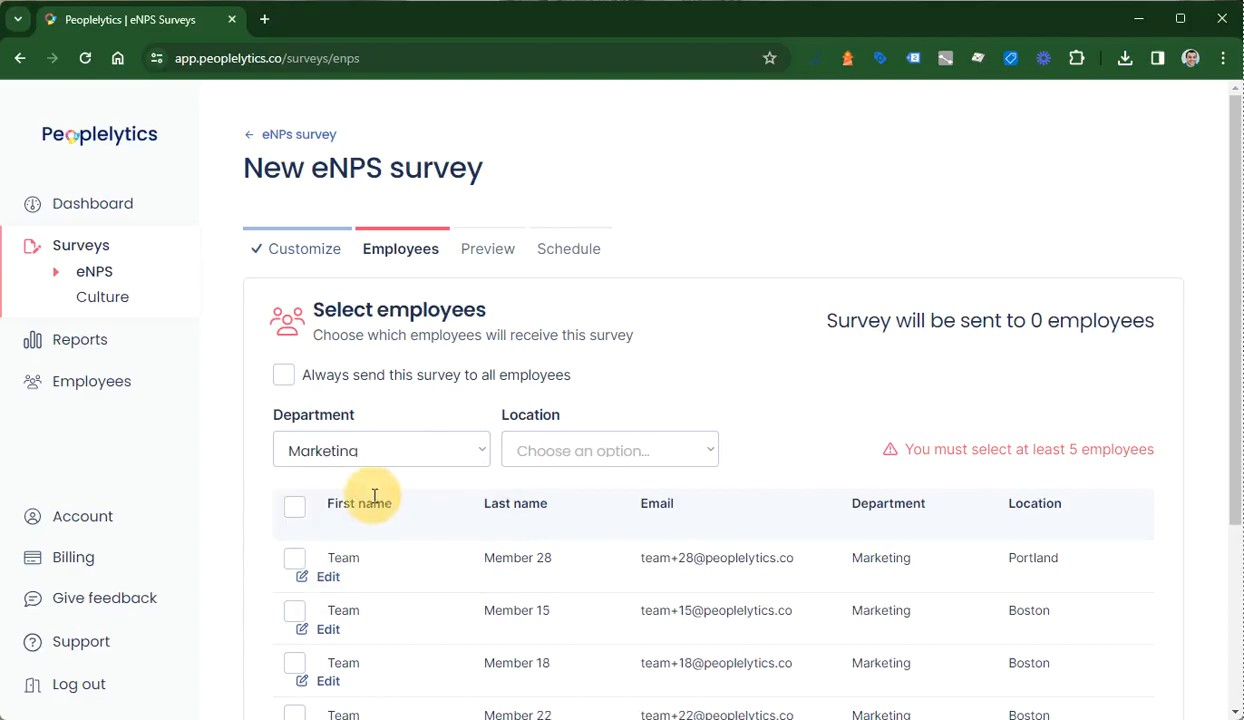
left_click(295, 508)
left_click_drag(818, 325, 1160, 322)
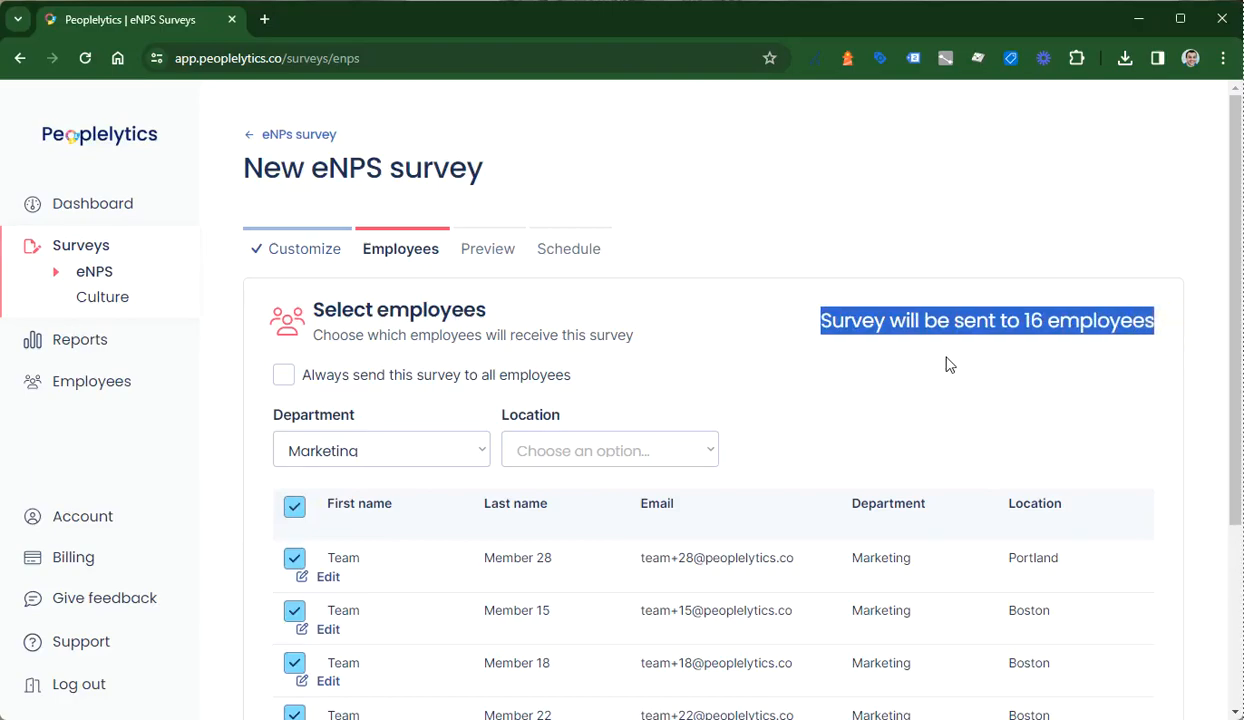
left_click(949, 365)
Step: Deselect the Marketing employees and clear the department filter, leaving the location filter empty
left_click(294, 507)
left_click(388, 455)
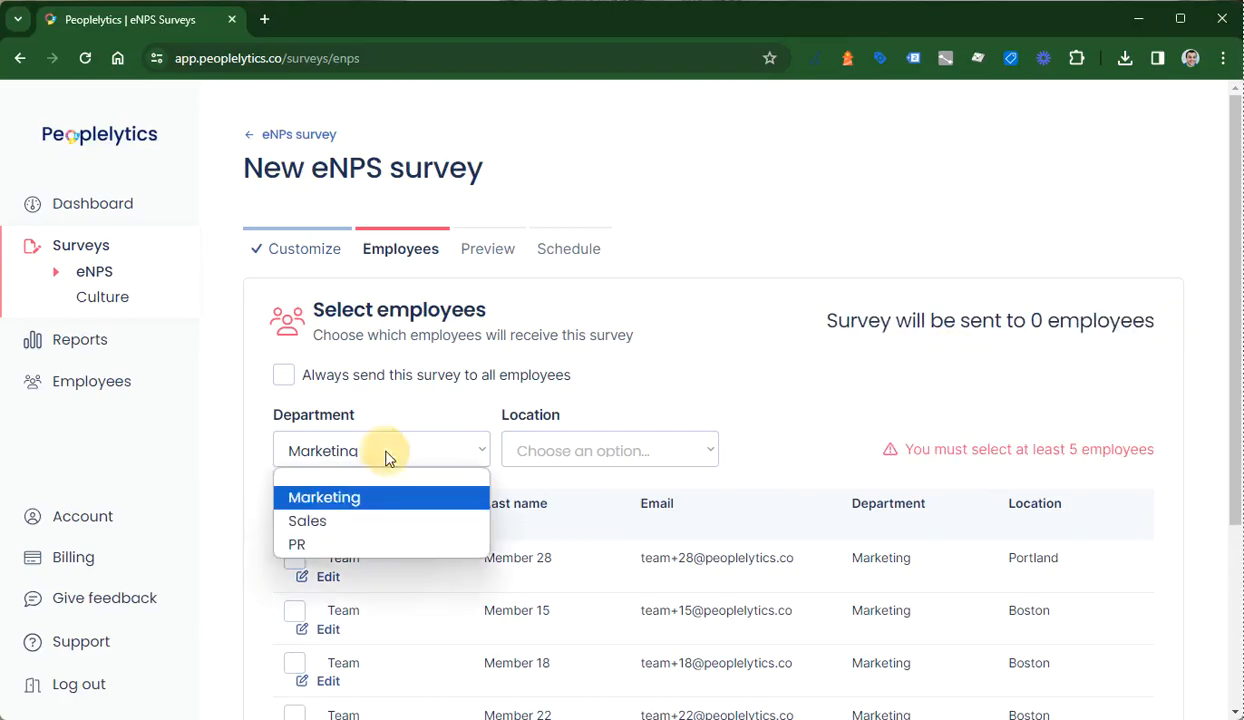
left_click(368, 484)
left_click(565, 460)
left_click(565, 462)
Step: Select all employees, set the survey to always be sent to all employees, and proceed to the preview stage
left_click(294, 512)
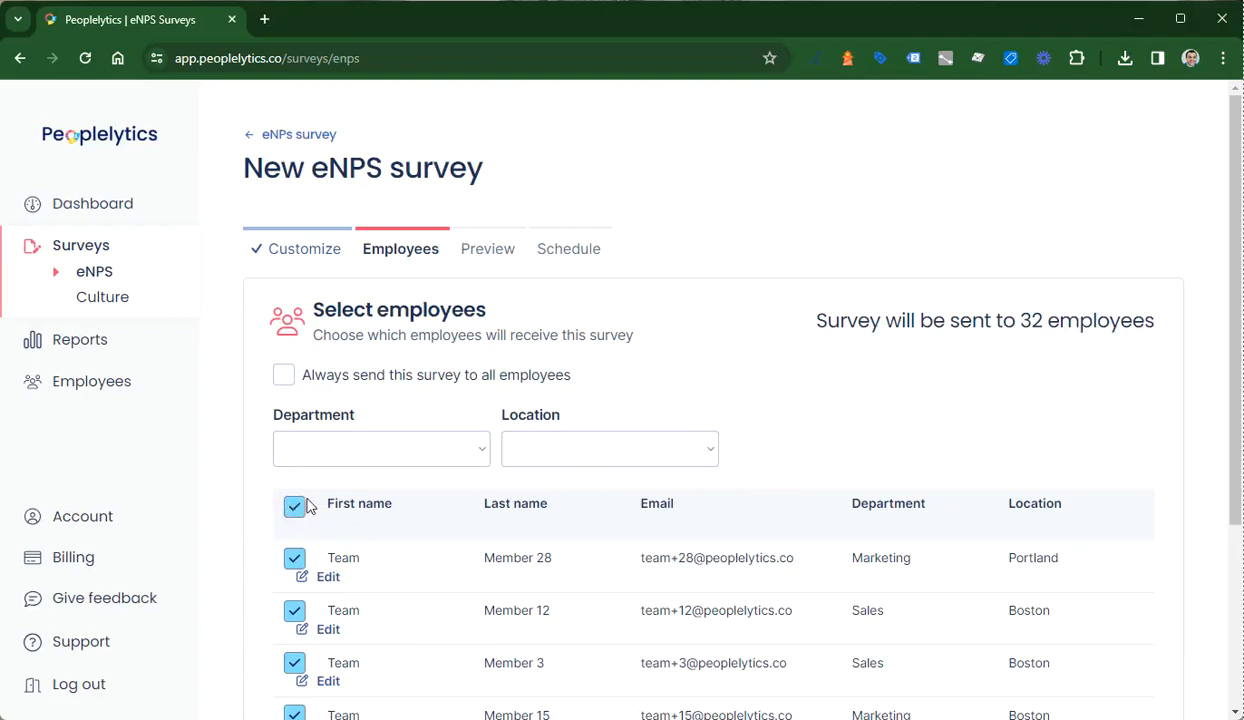
left_click(285, 386)
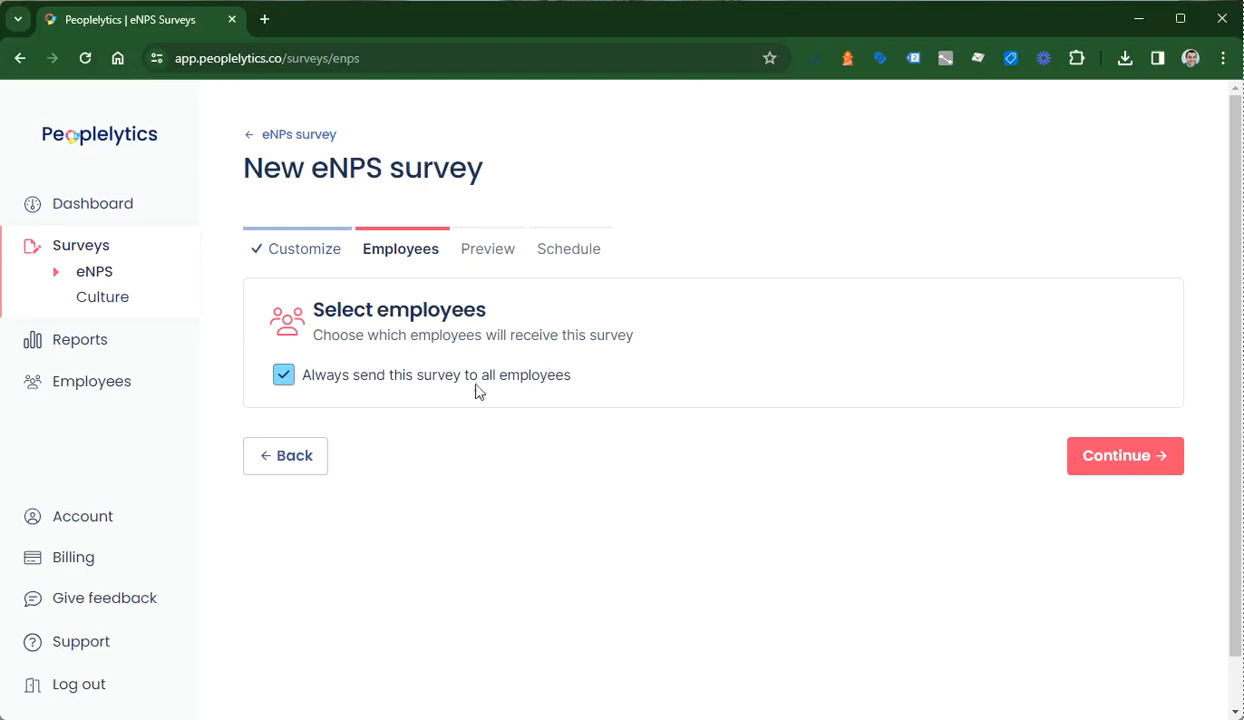
left_click(1139, 455)
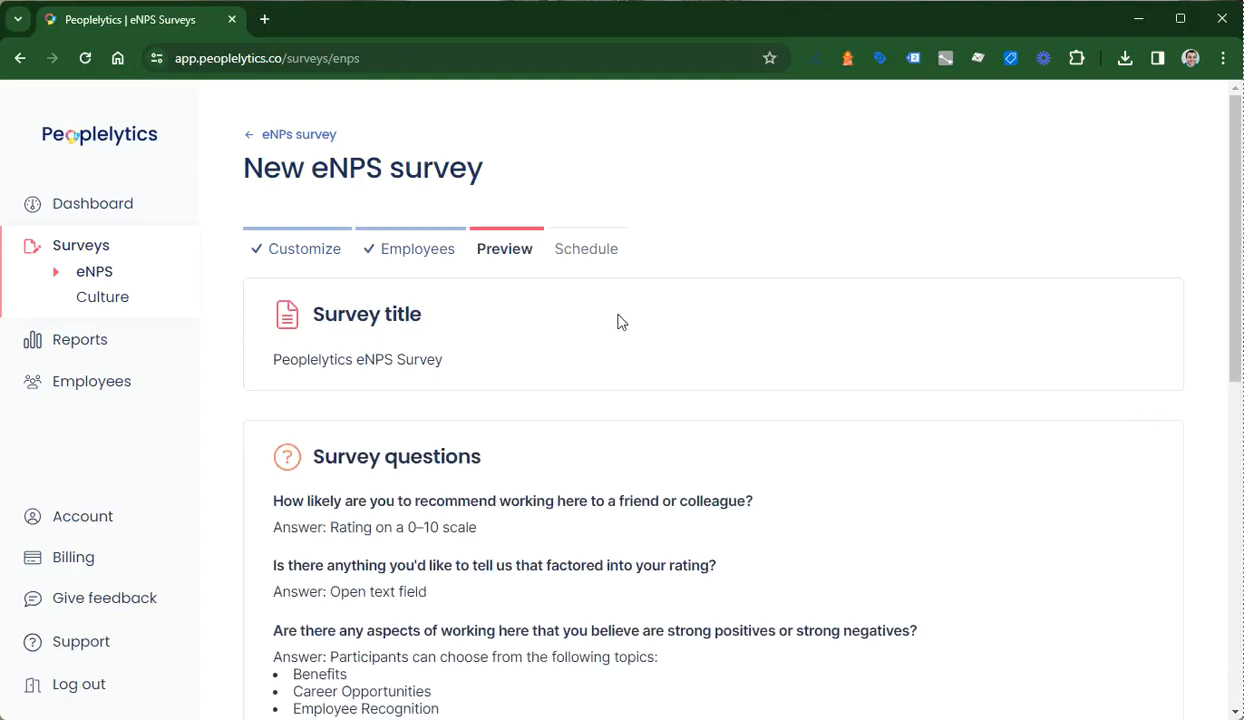
Step: Review the survey's title, questions, answer topics, survey email and reminder email in the summary
scroll(617, 319, "down", 2)
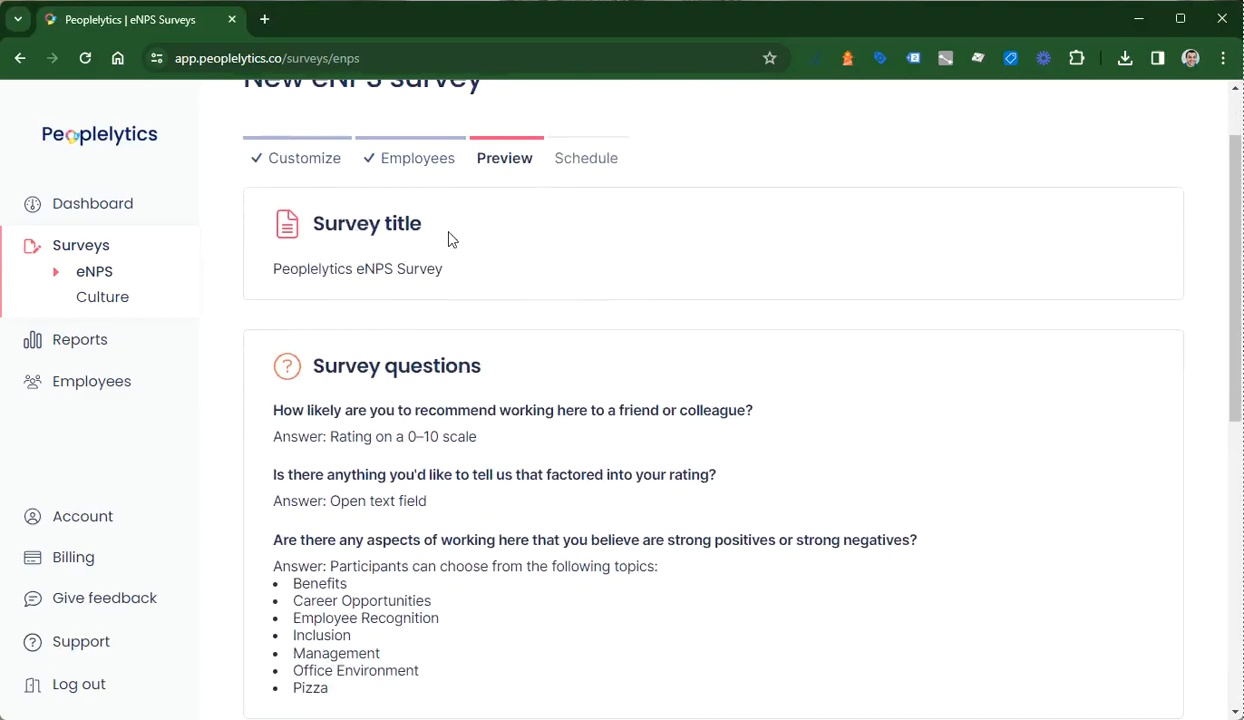
scroll(524, 246, "down", 1)
scroll(490, 236, "down", 2)
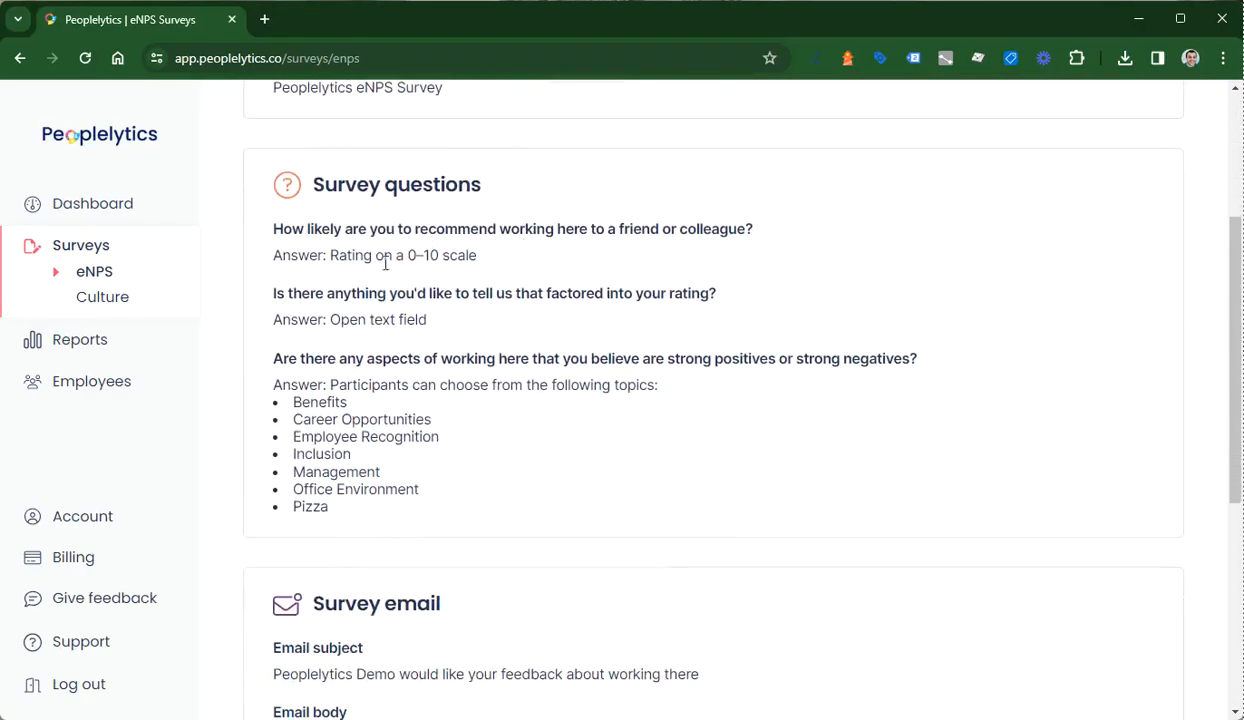
scroll(465, 343, "down", 3)
scroll(490, 320, "down", 3)
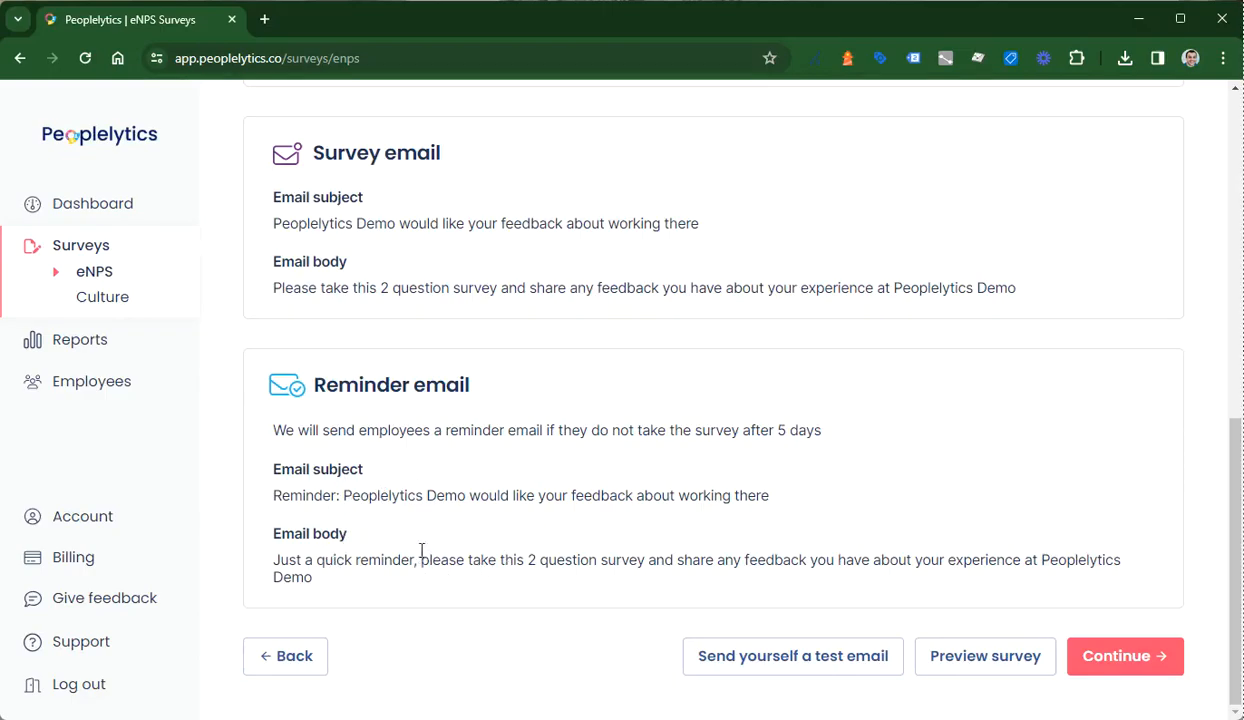
Step: Preview the survey as employees will see it, look through its questions, and close the preview
left_click(960, 660)
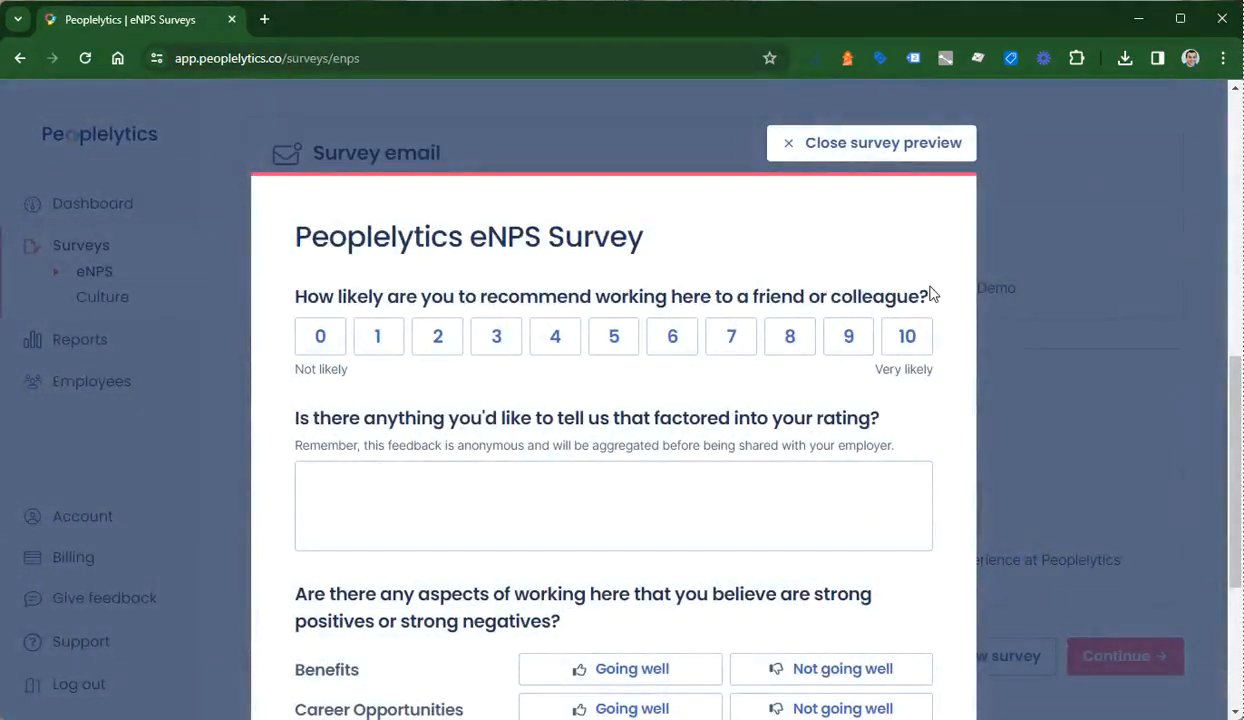
scroll(947, 272, "down", 3)
scroll(958, 294, "up", 4)
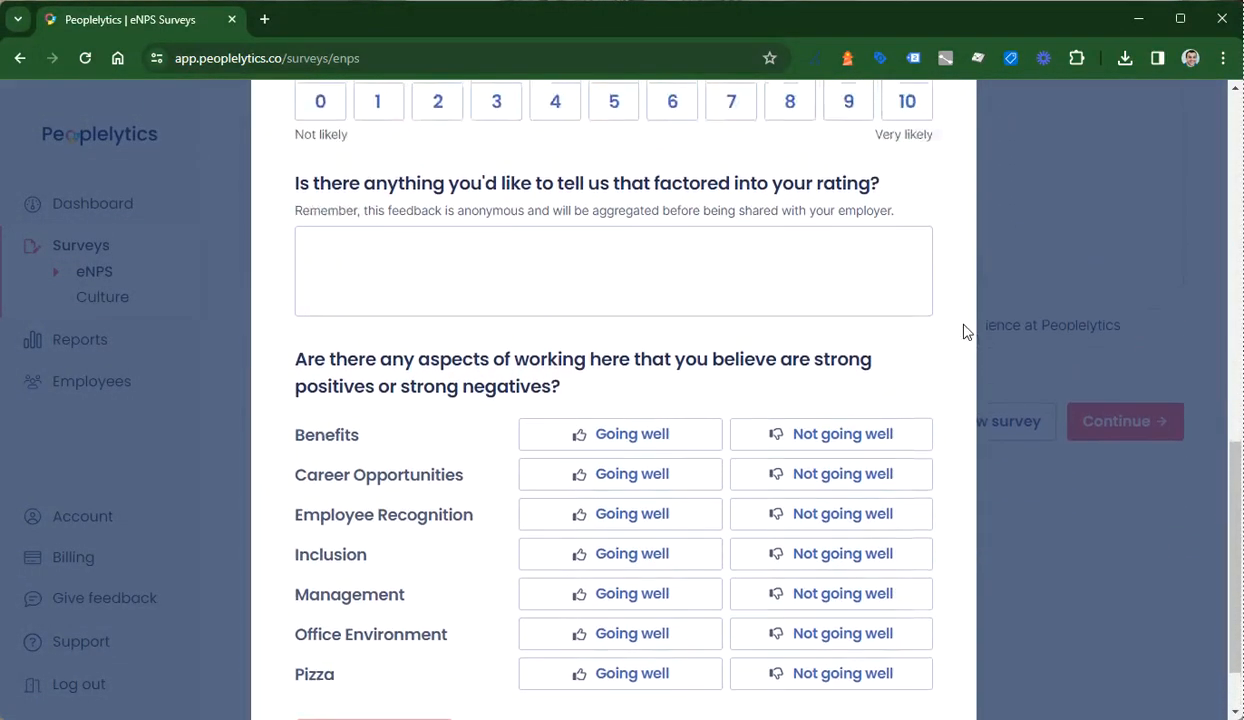
left_click(910, 188)
scroll(850, 470, "down", 1)
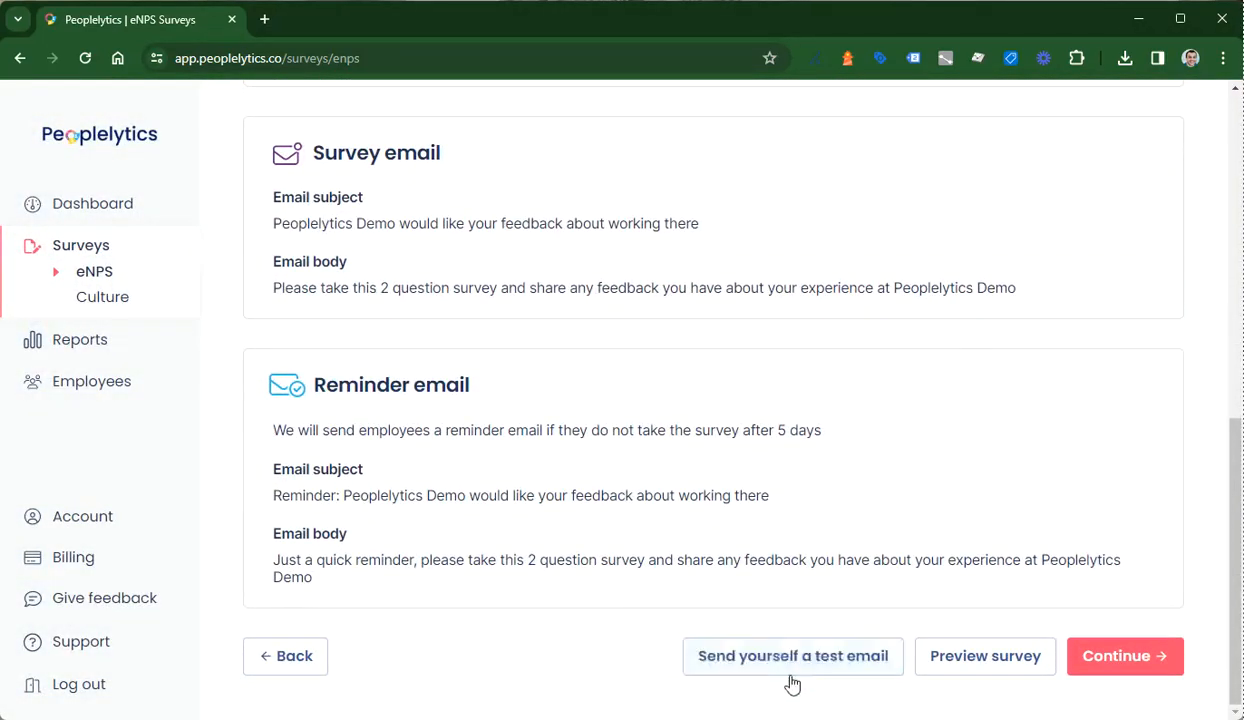
Step: Send yourself a test email of the survey and proceed to scheduling
left_click(821, 666)
left_click(1120, 655)
Step: Set the survey's send date to 3/09/2024 and its send time to 12:45 PM
left_click(442, 340)
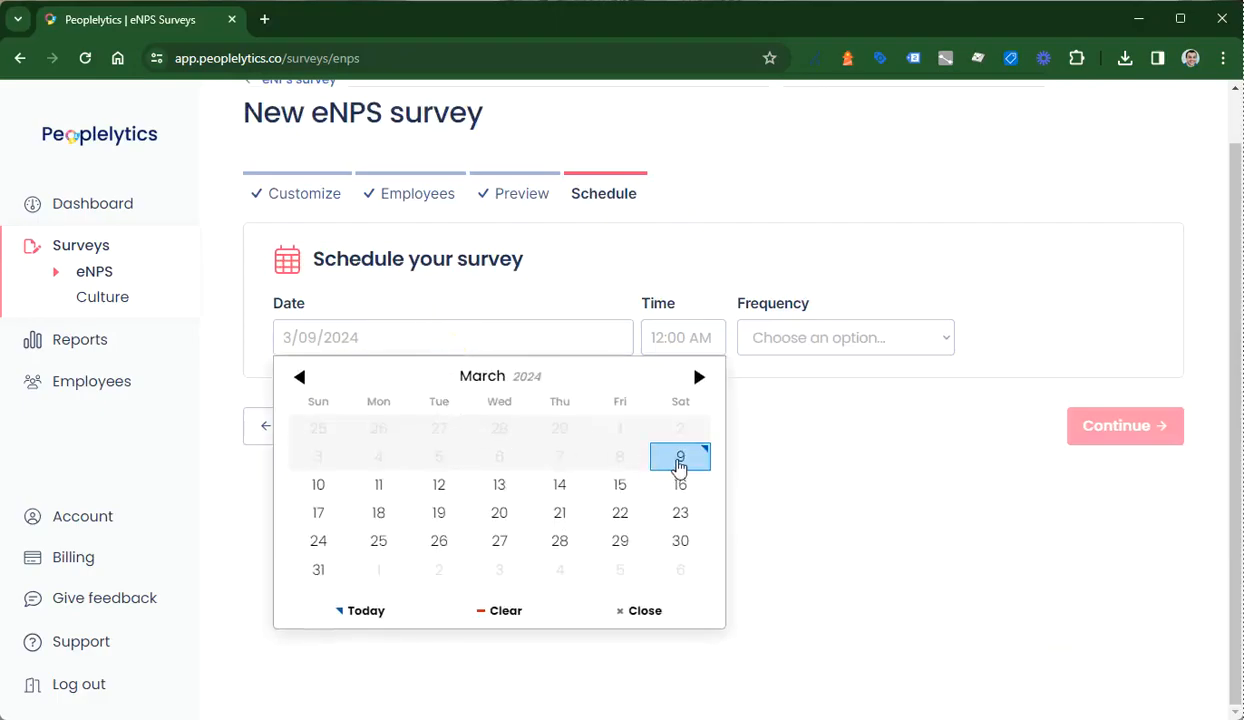
left_click(680, 462)
left_click(684, 345)
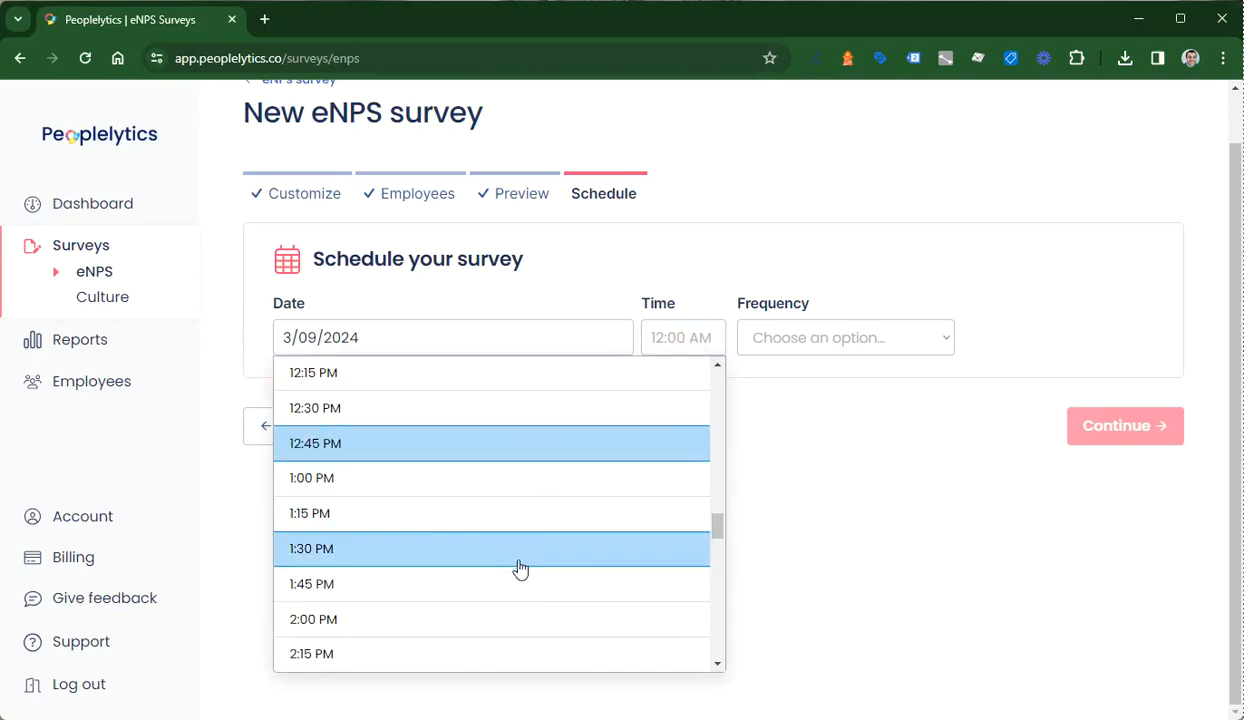
left_click(539, 445)
left_click(562, 337)
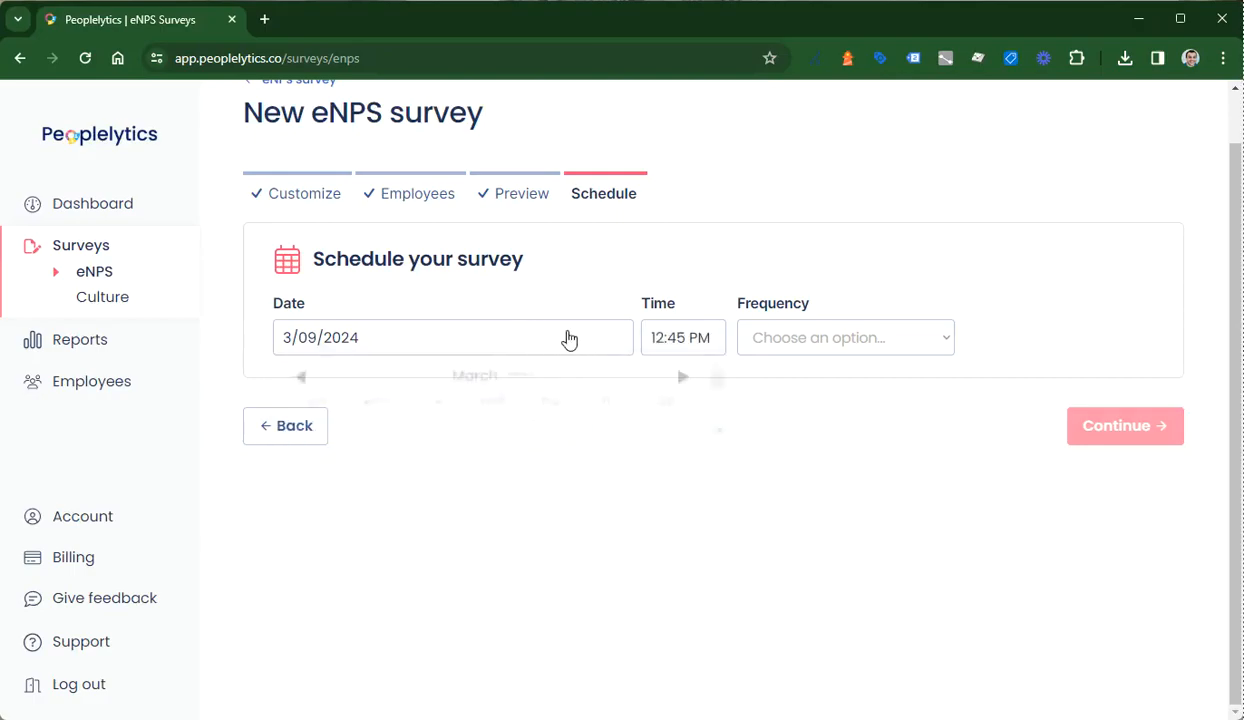
left_click(800, 458)
Step: Set the survey frequency to every 12 months, then finish scheduling and return to the eNPS surveys list
left_click(818, 340)
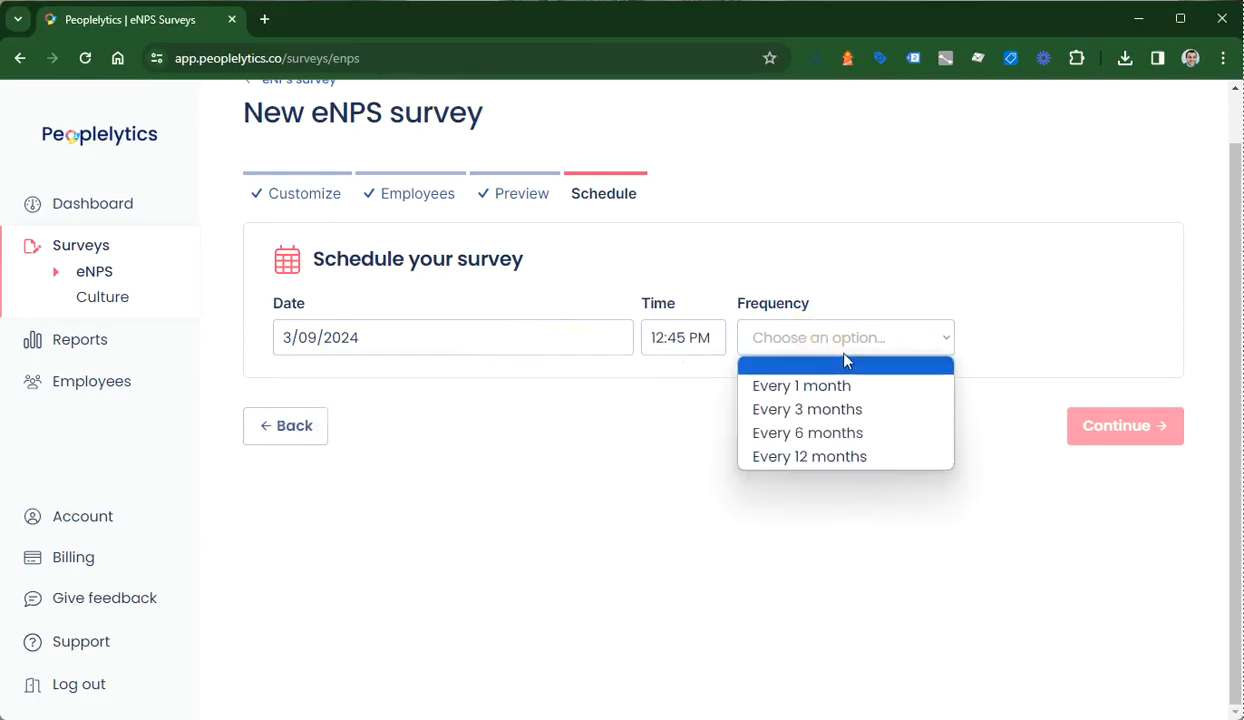
left_click(856, 459)
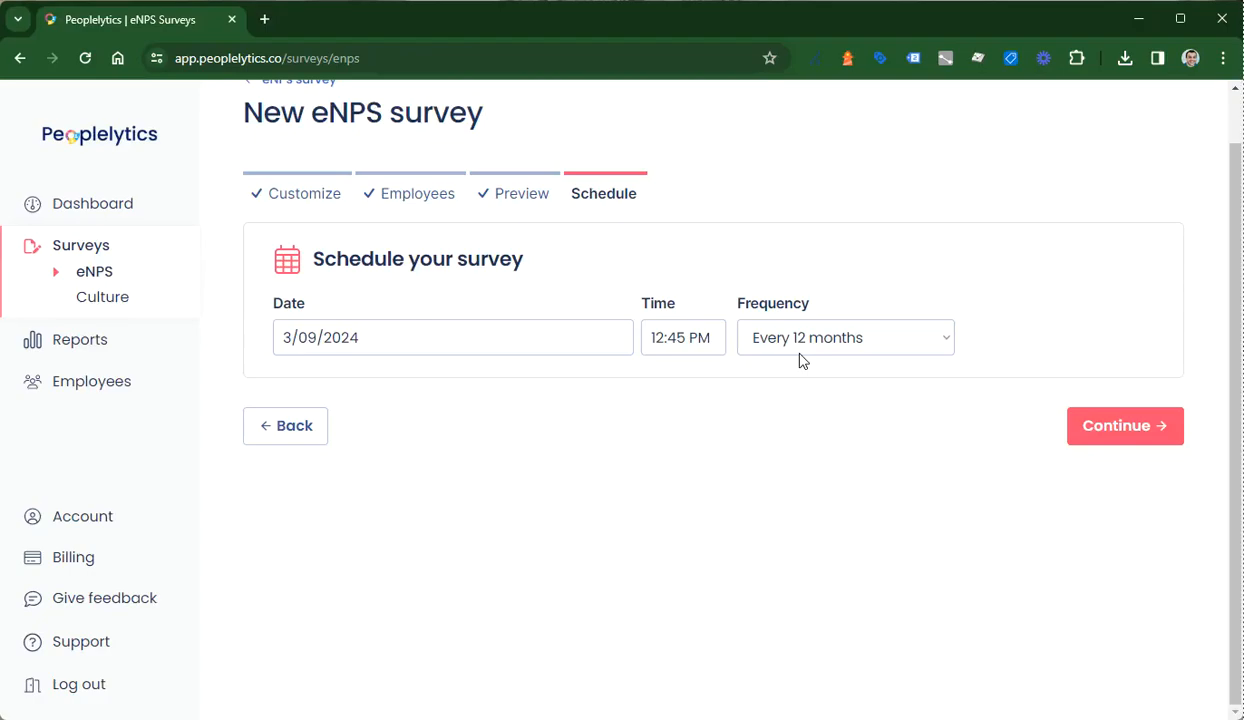
left_click(1124, 428)
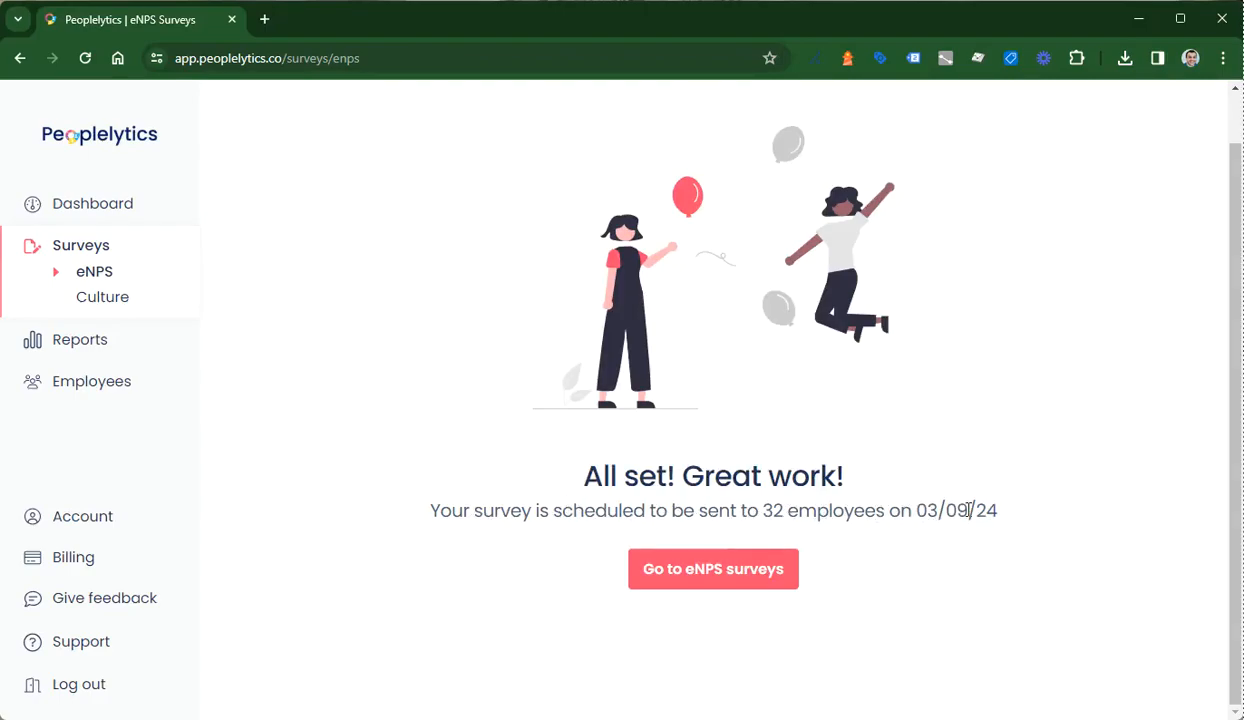
left_click(712, 570)
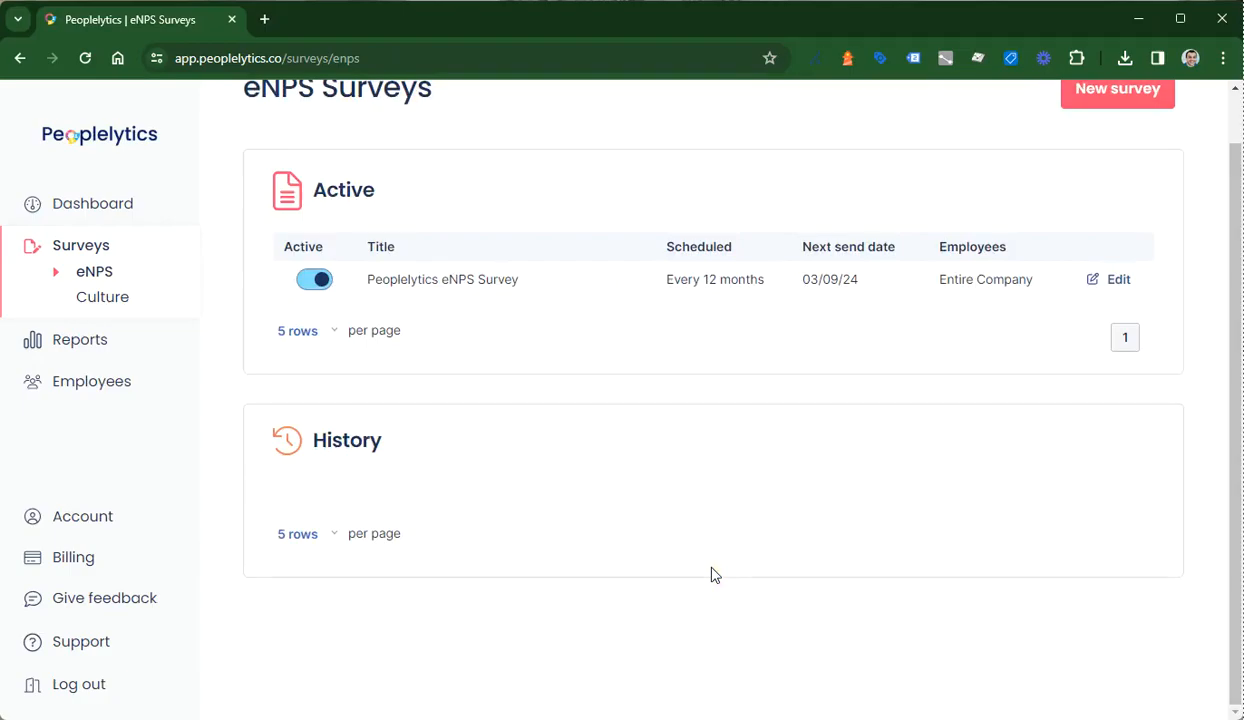
Step: Deactivate the Peoplelytics eNPS Survey in the active surveys list and activate it again
scroll(483, 456, "up", 1)
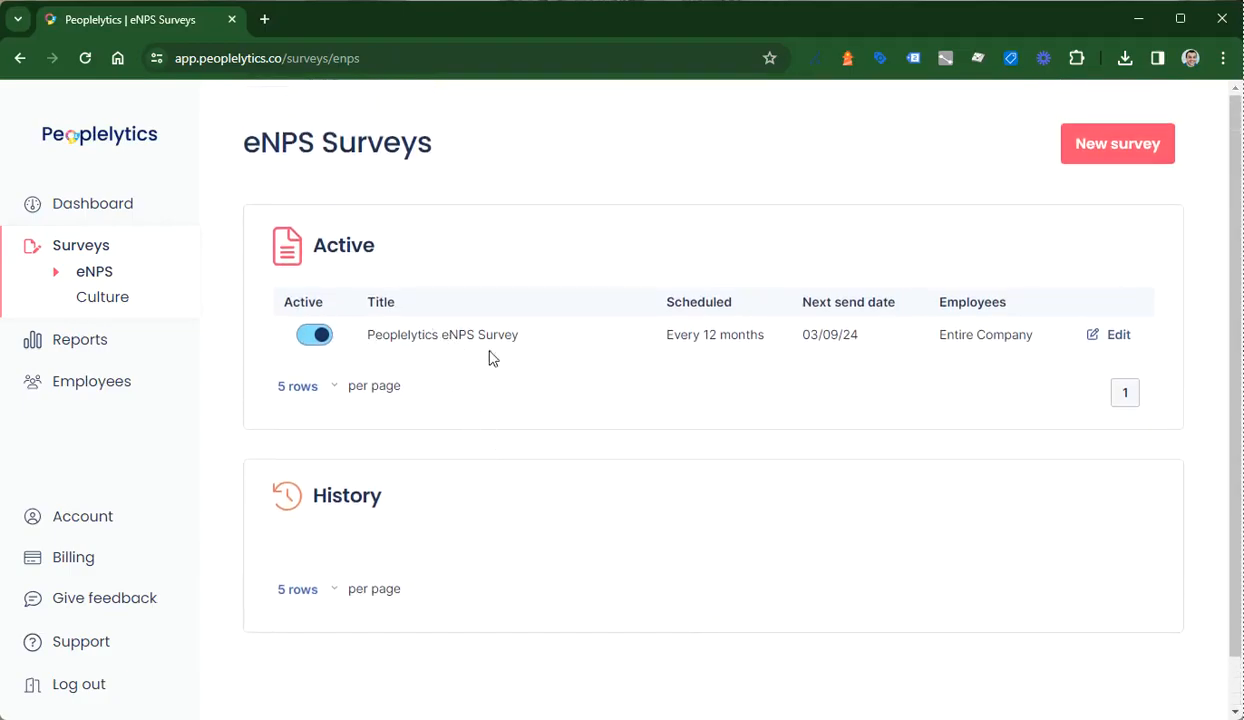
left_click(313, 340)
left_click(311, 343)
Step: Review the dashboard's upcoming surveys, eNPS results, last culture survey, employee engagement rate and written feedback sections
left_click(111, 212)
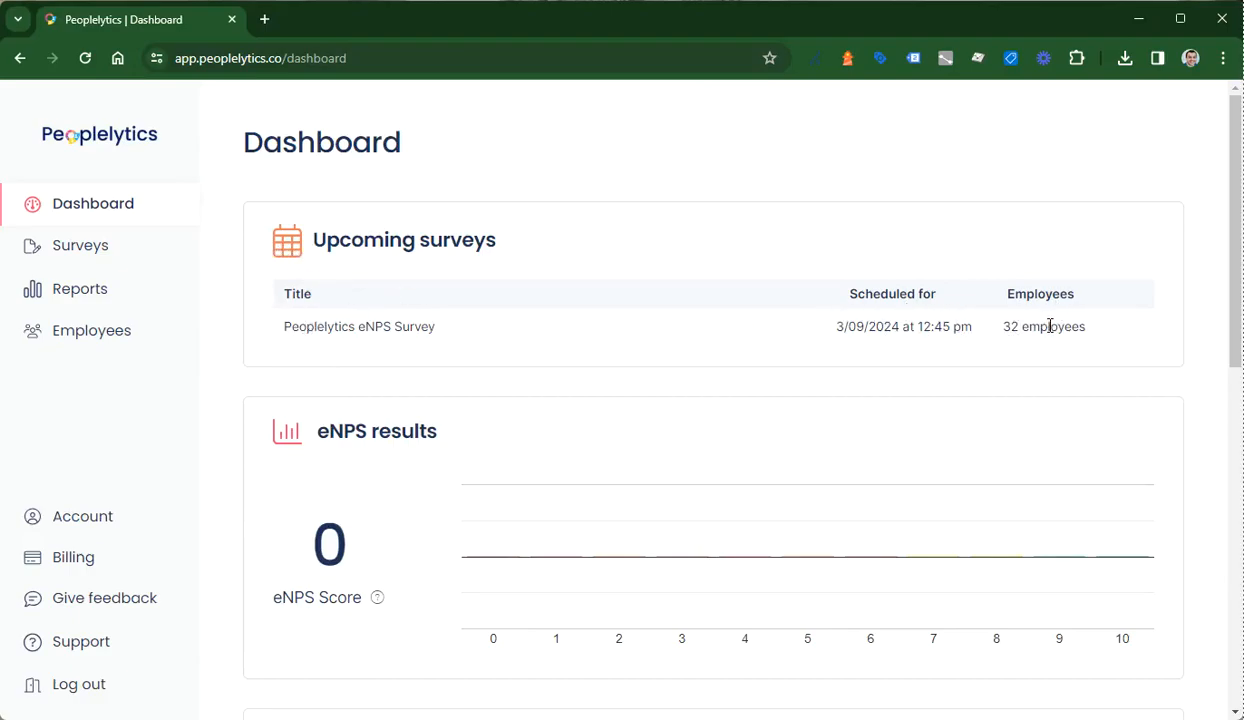
scroll(687, 335, "down", 1)
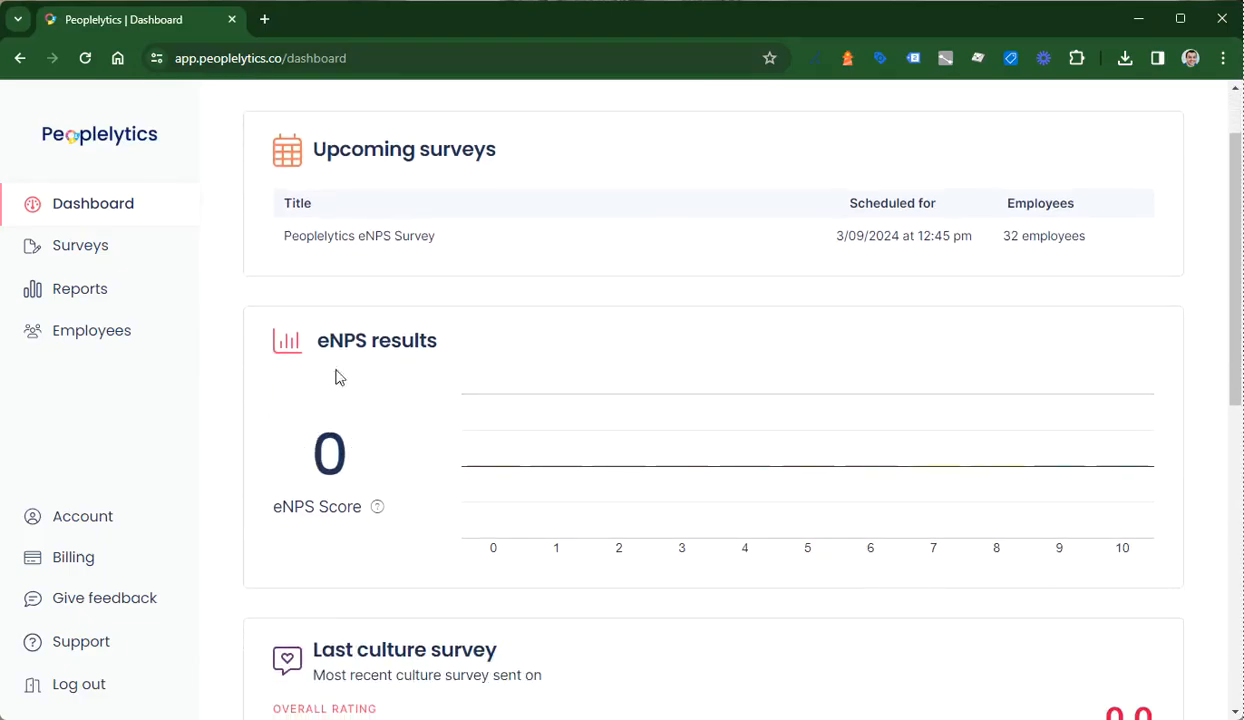
scroll(352, 412, "down", 3)
scroll(440, 315, "down", 1)
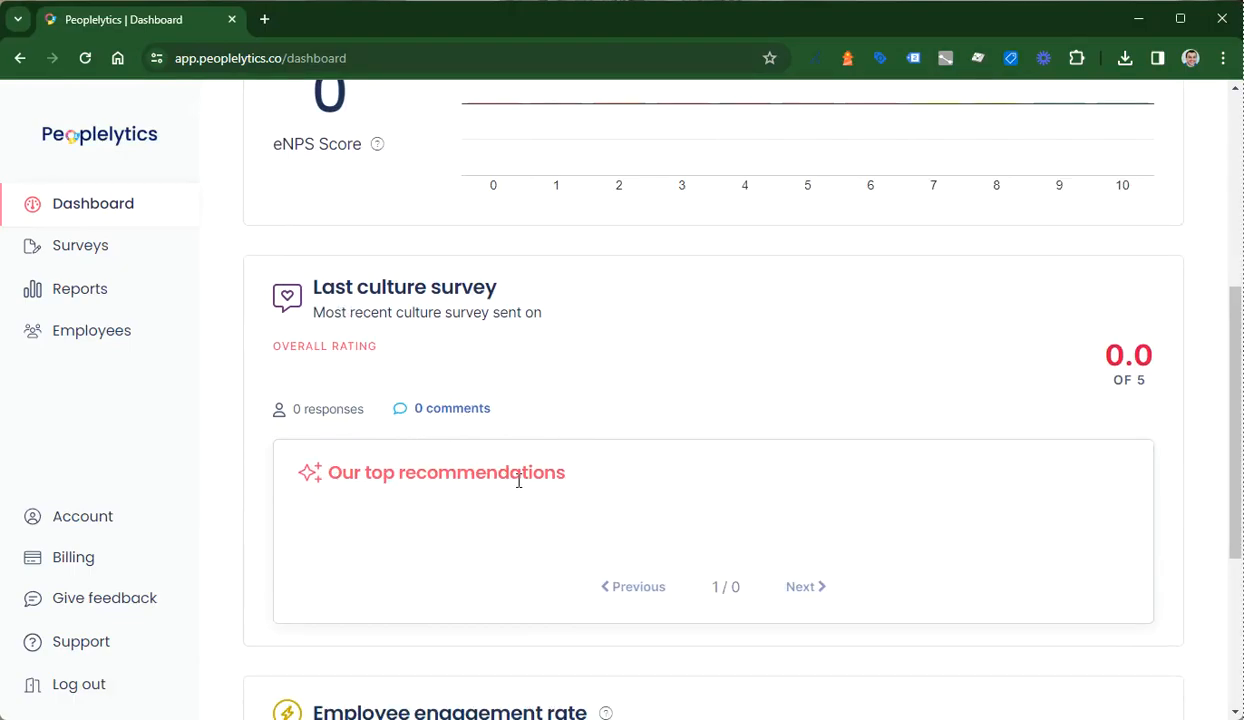
scroll(570, 467, "down", 3)
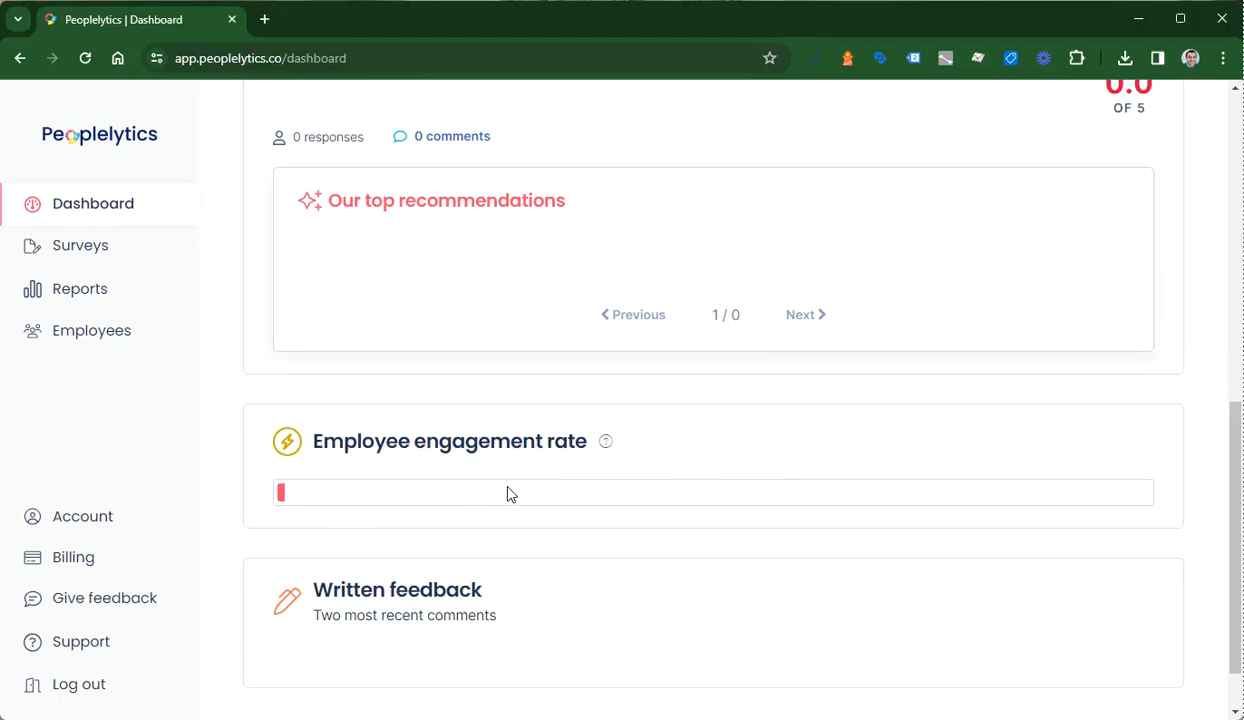
scroll(386, 521, "down", 1)
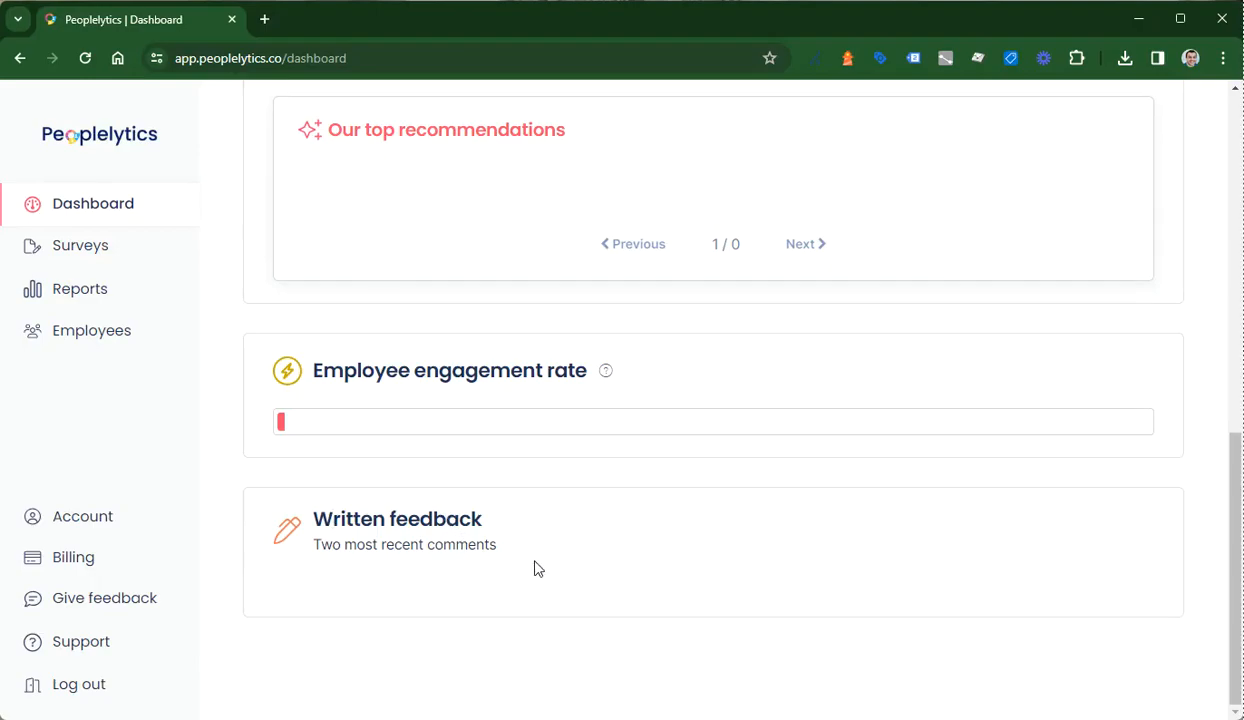
scroll(547, 567, "up", 5)
scroll(558, 566, "up", 3)
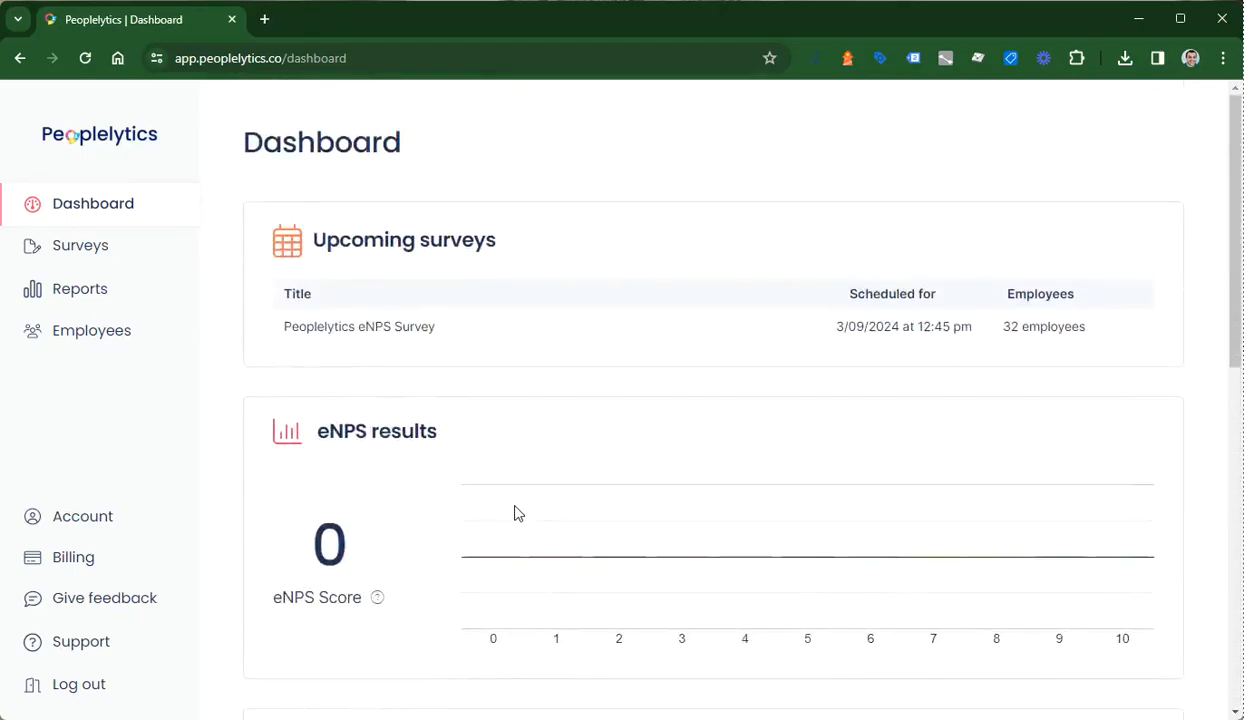